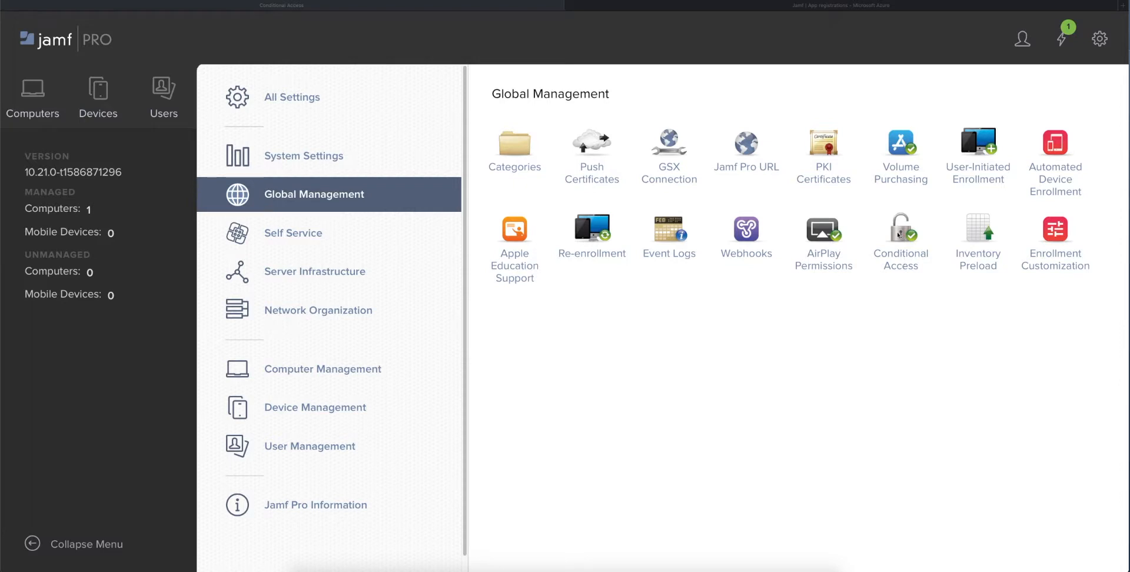
# Step: Open the Conditional Access settings for editing and enable Intune Integration for macOS
pyautogui.click(898, 234)
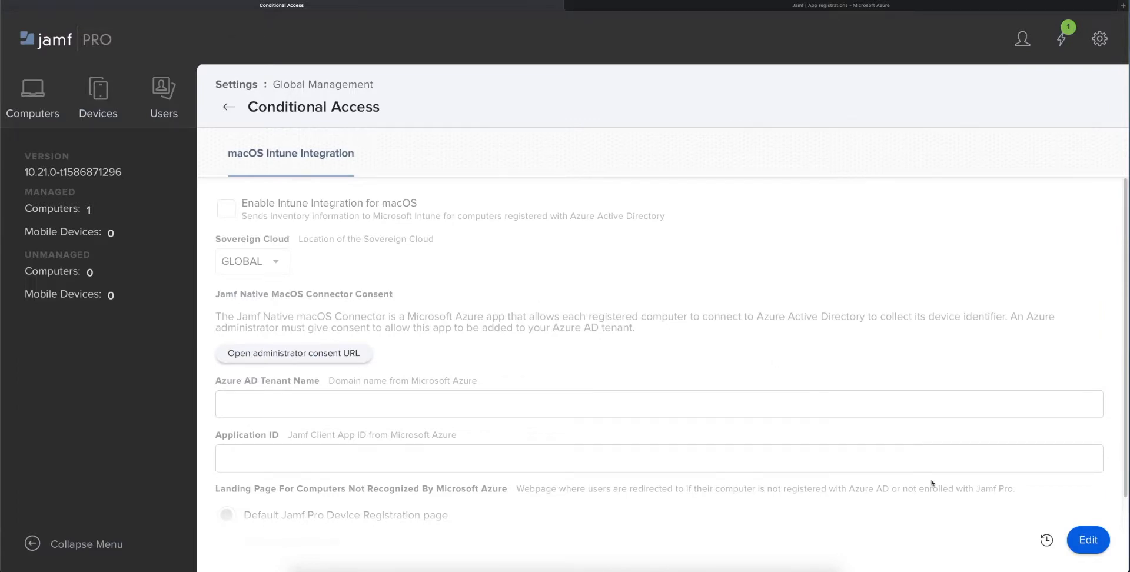
pyautogui.click(1088, 539)
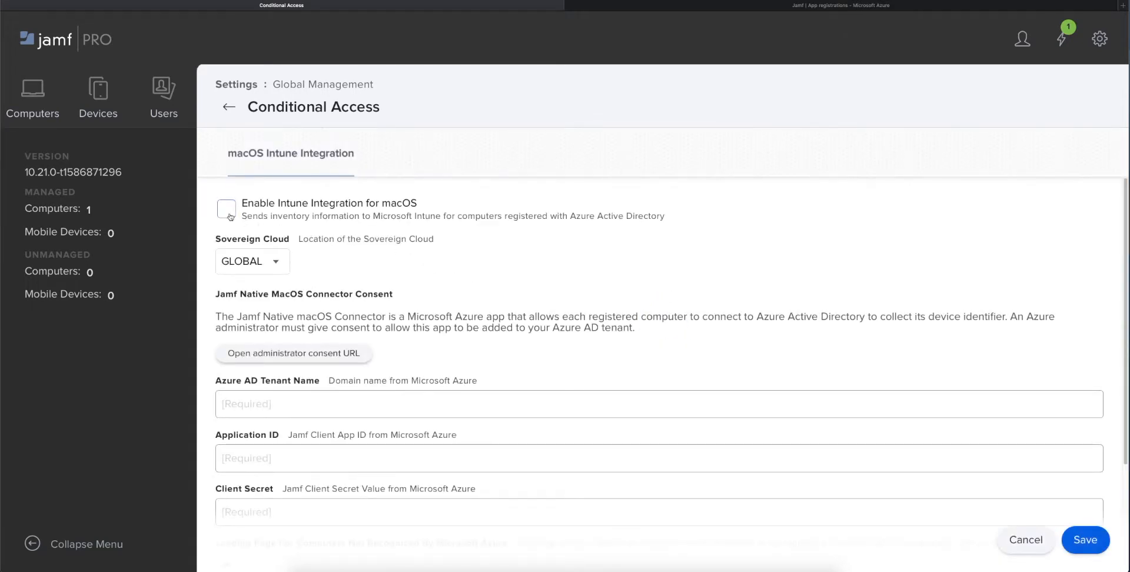
pyautogui.click(230, 217)
pyautogui.scroll(-2, 512, 353)
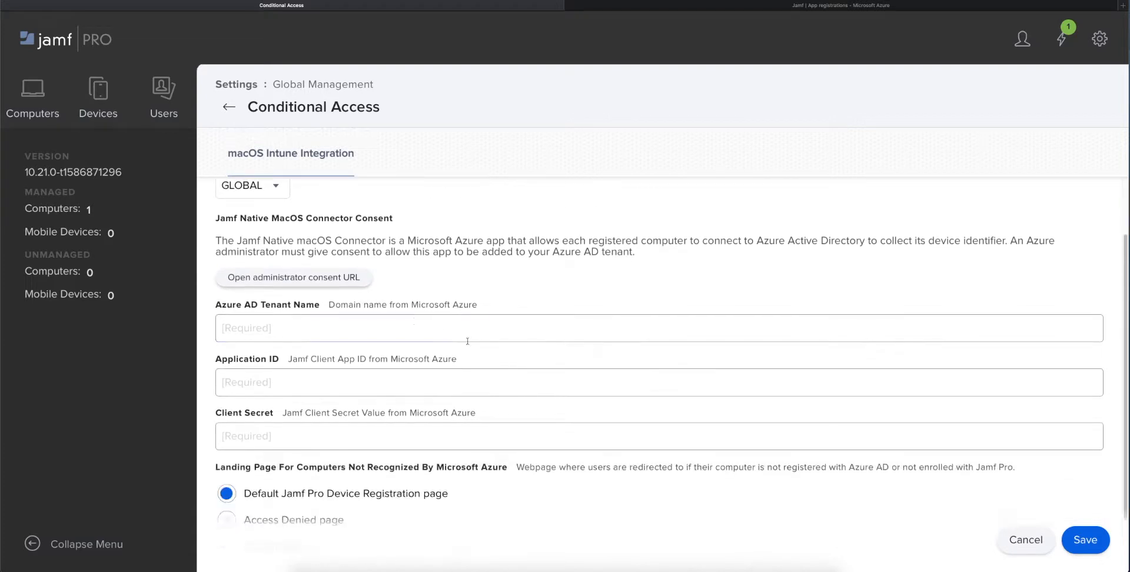
# Step: Enter the organization's onmicrosoft.com domain as the Azure AD Tenant Name
pyautogui.click(385, 328)
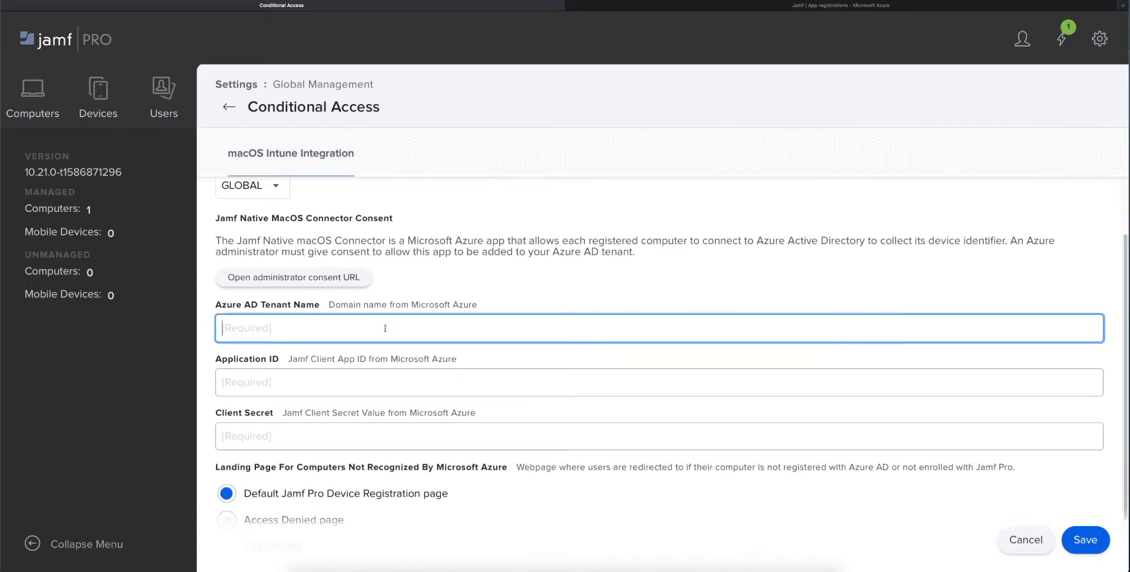
pyautogui.write('brycecarlson.onmicrosoft.com')
pyautogui.click(286, 386)
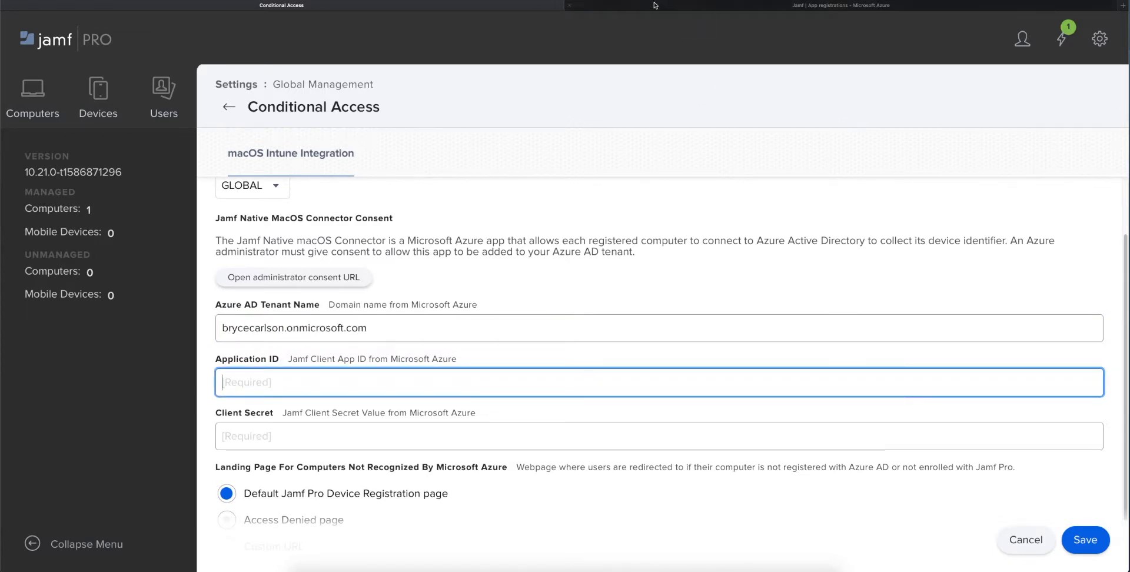
# Step: Switch to Microsoft Azure and start a new app registration named Globodyne-VSS
pyautogui.click(618, 6)
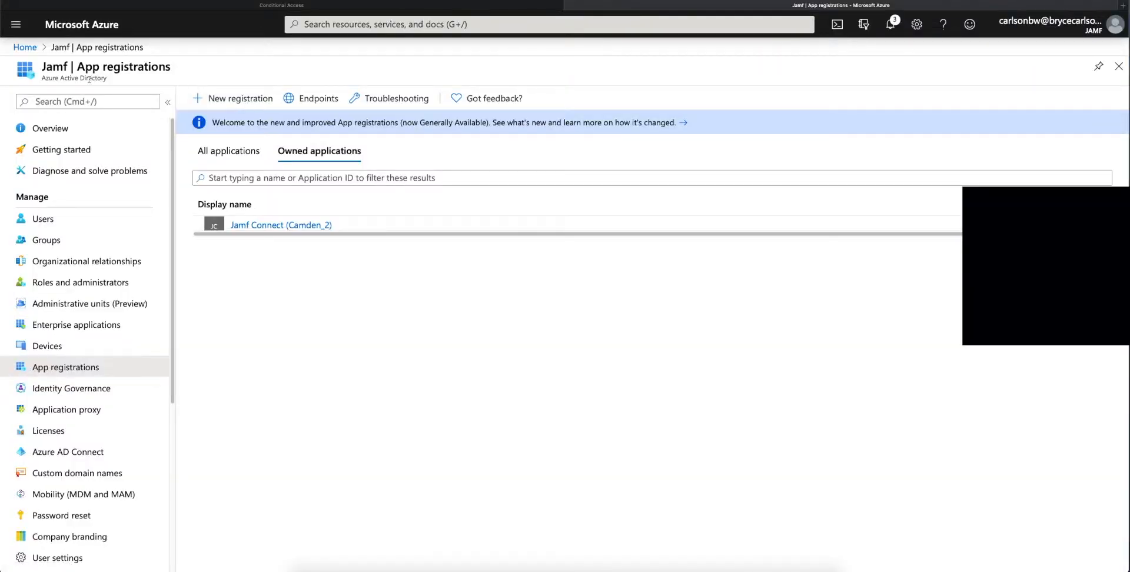
pyautogui.moveTo(48, 81); pyautogui.dragTo(107, 80)
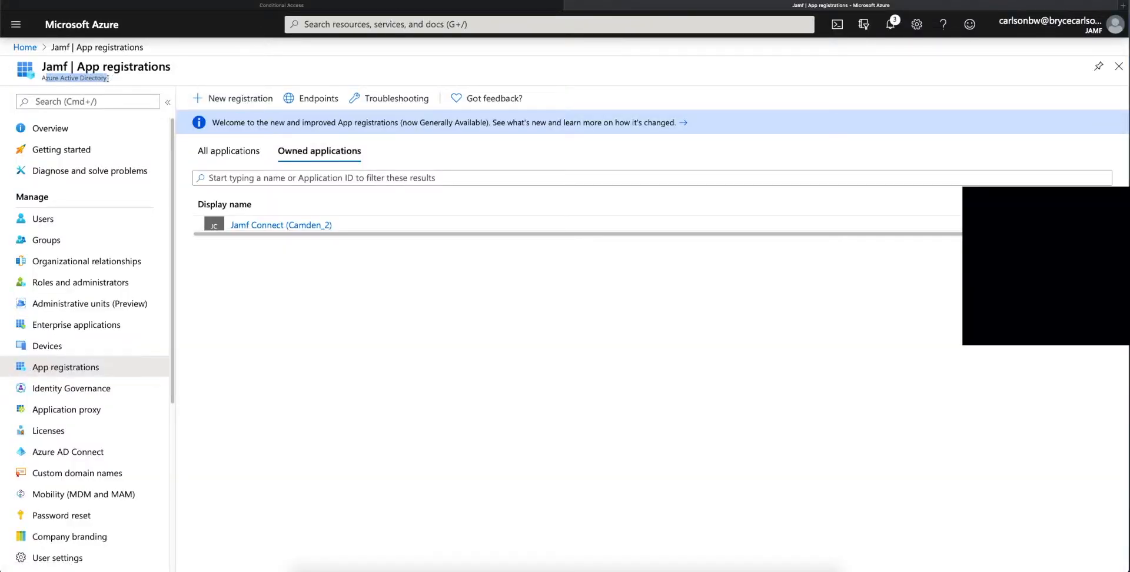
pyautogui.click(259, 105)
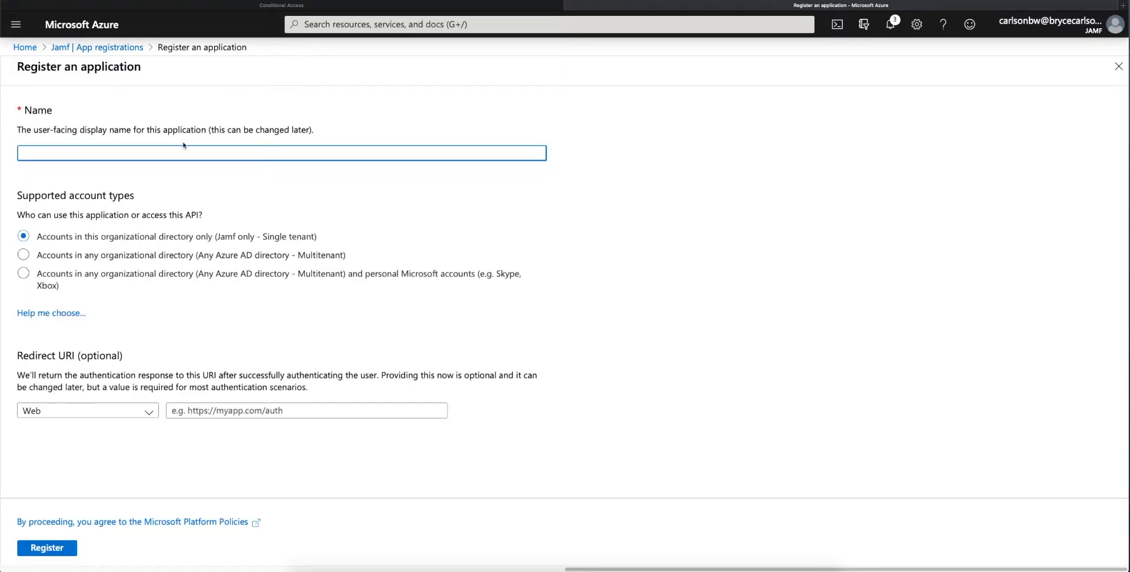
pyautogui.write('Globodyne-VSS')
pyautogui.click(223, 410)
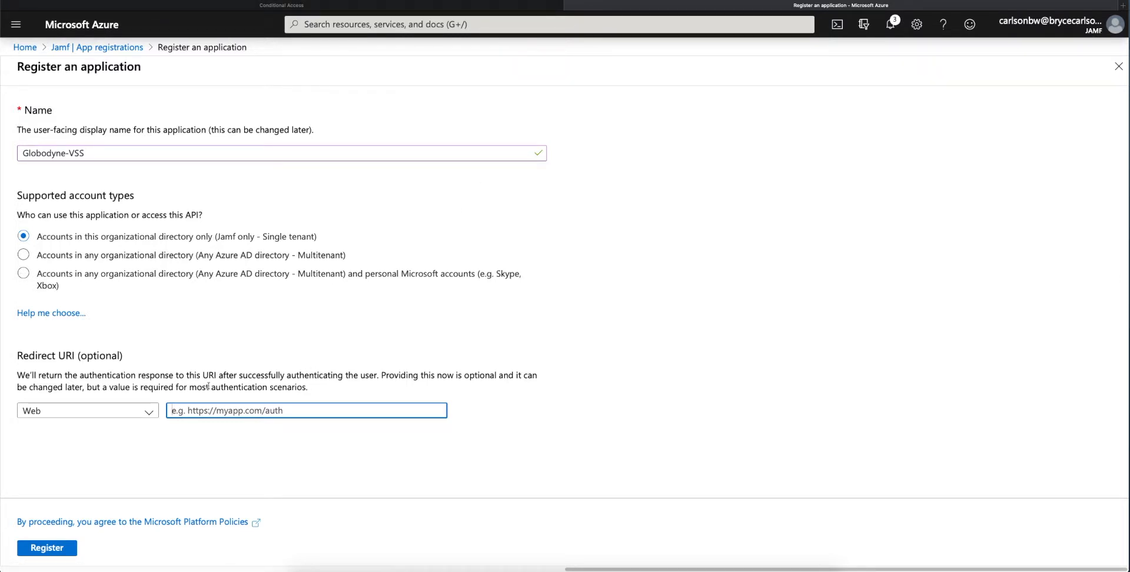
pyautogui.write('https://globodyne.support.jamf.net:8443/ConditionalAccess.html')
pyautogui.moveTo(337, 411); pyautogui.dragTo(419, 408)
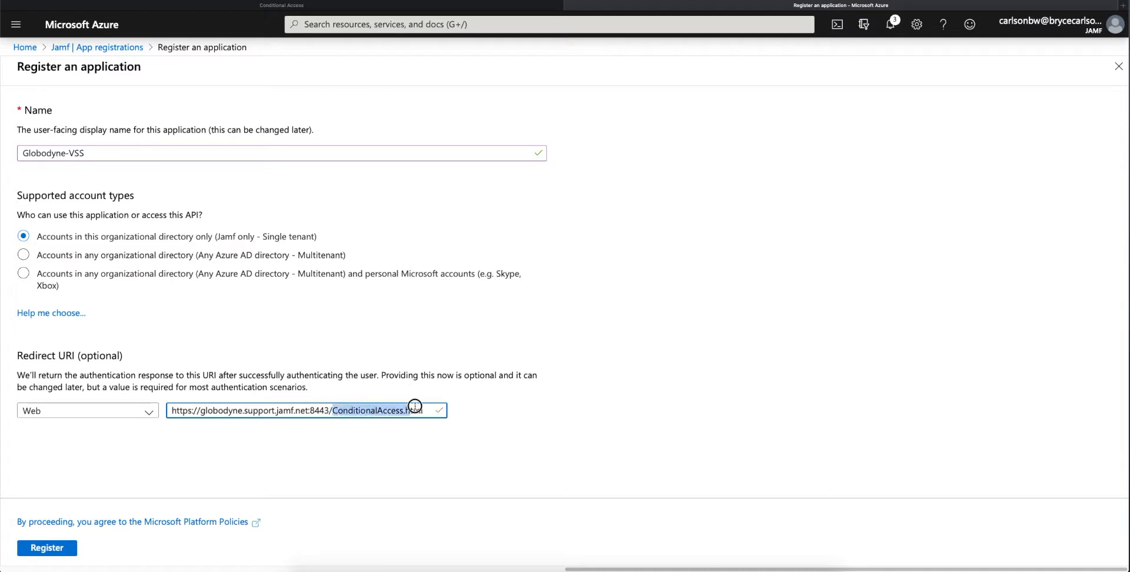
pyautogui.tripleClick(419, 407)
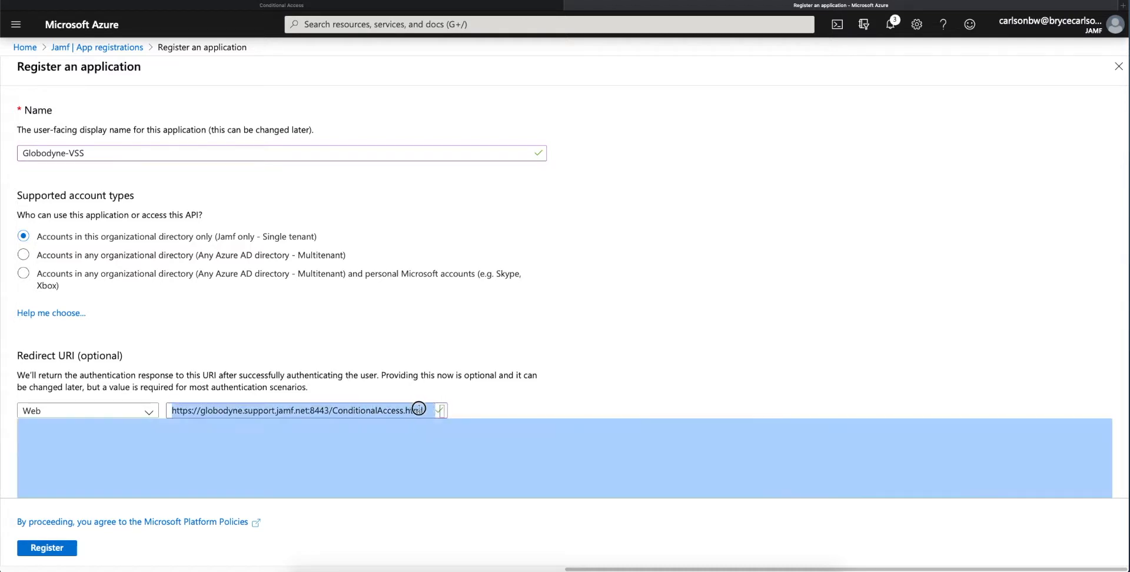
pyautogui.click(379, 411)
pyautogui.doubleClick(379, 410)
pyautogui.press('BackSpace')
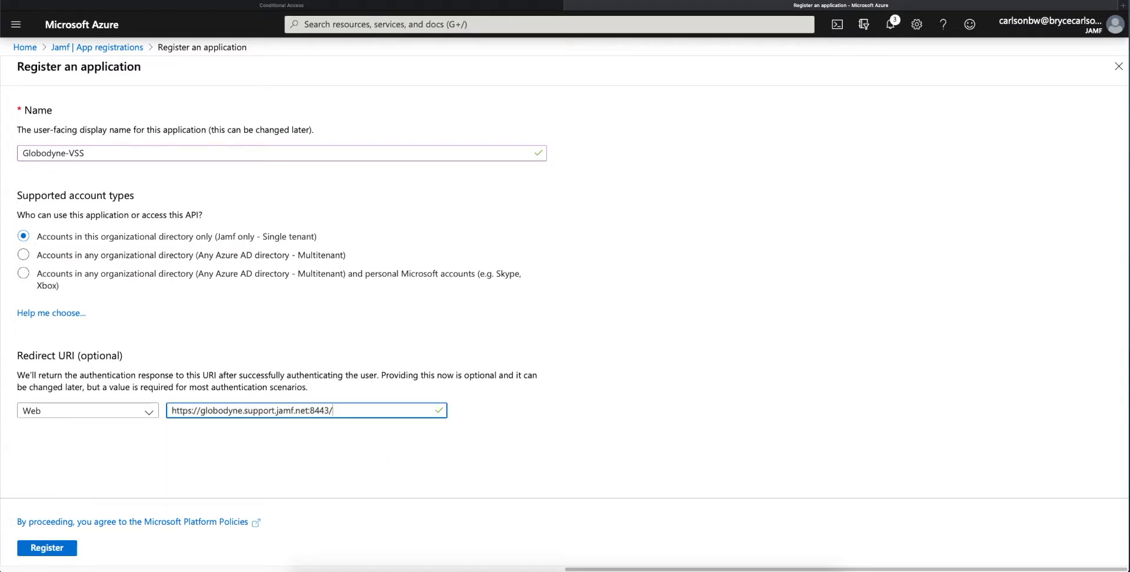
pyautogui.click(69, 553)
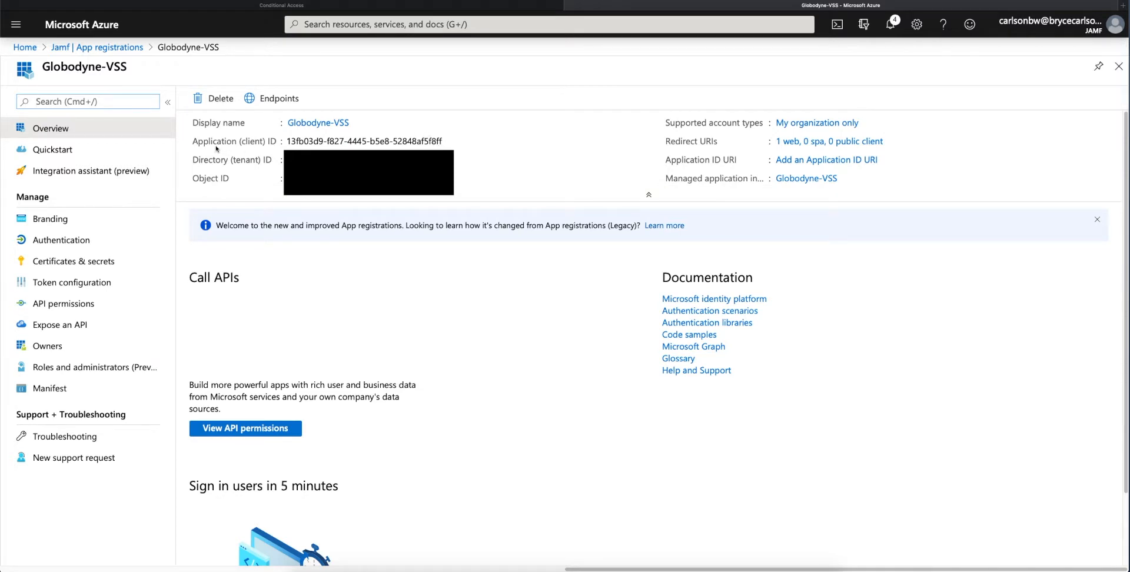
# Step: Copy the Globodyne-VSS application (client) ID into the Application ID field of Jamf Pro's Conditional Access settings
pyautogui.click(627, 142)
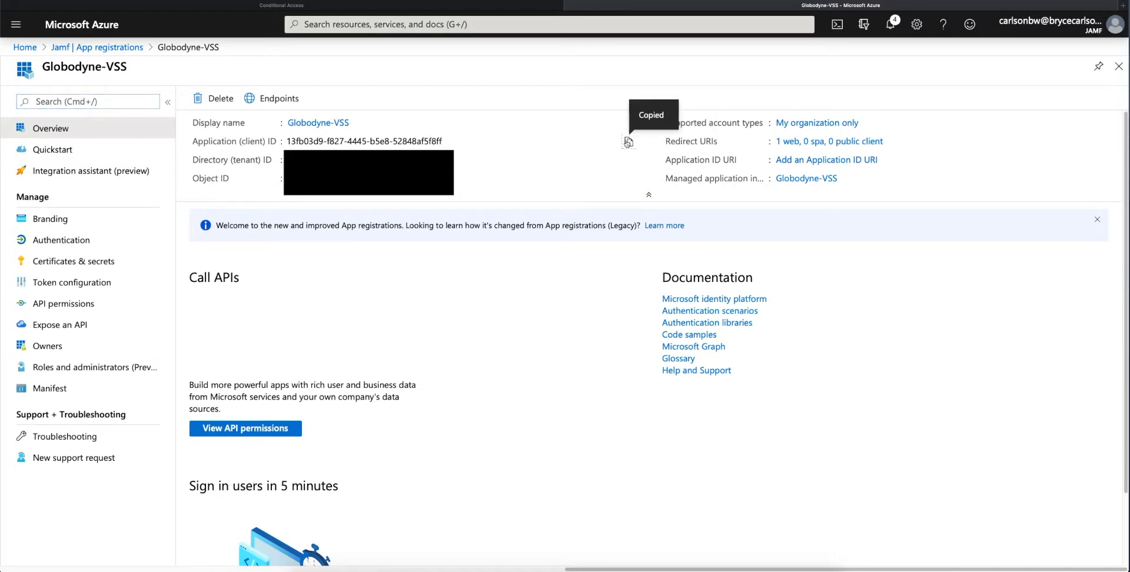
pyautogui.click(426, 7)
pyautogui.rightClick(290, 379)
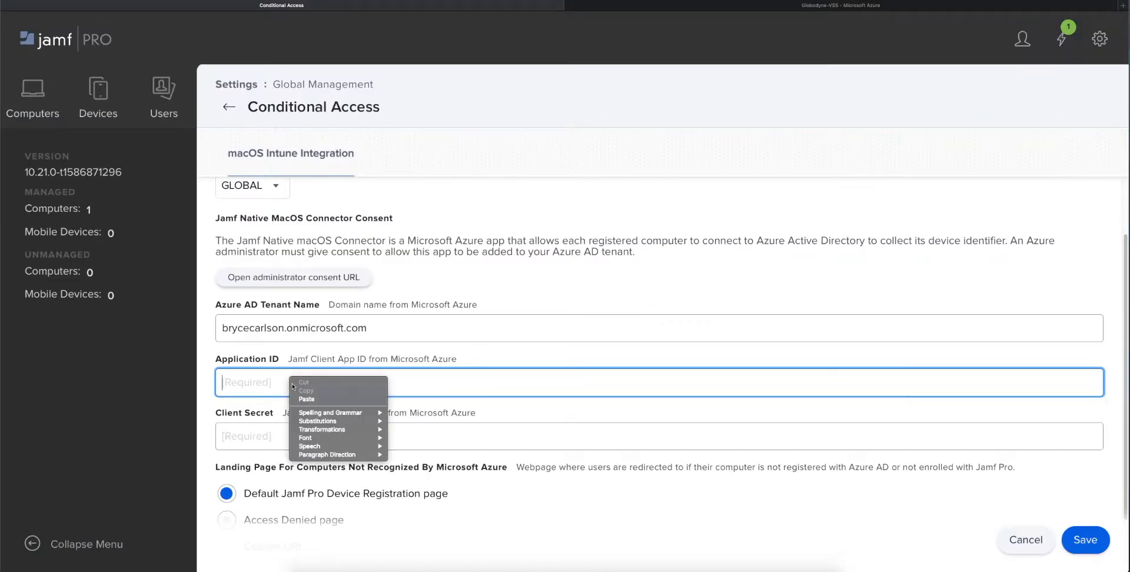
pyautogui.click(298, 390)
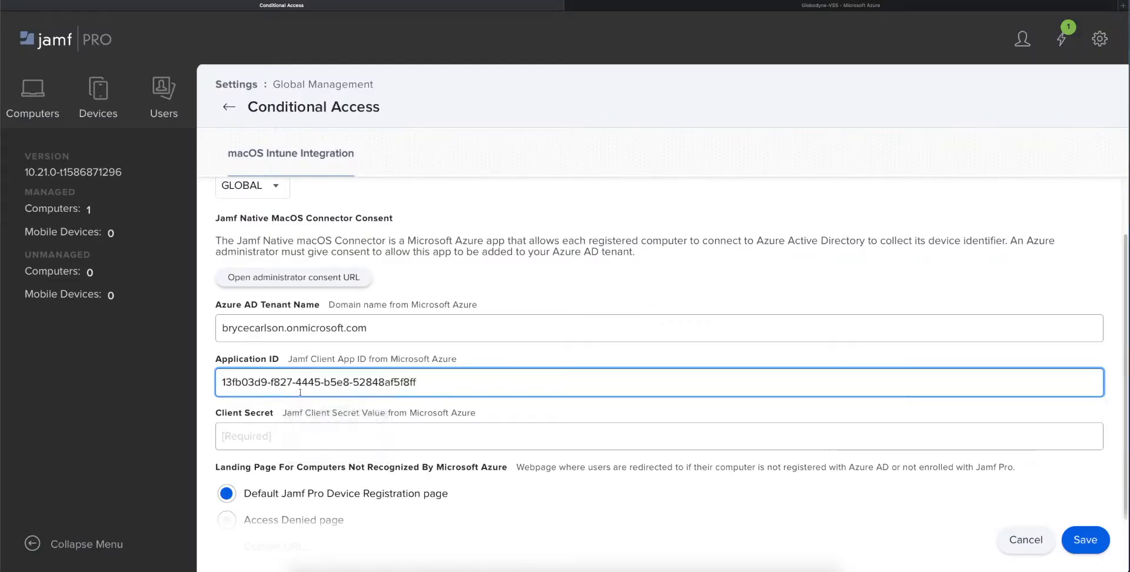
# Step: In Azure's Device compliance partner device management, replace the Azure Active Directory App ID for Jamf with the copied application ID and save it
pyautogui.click(610, 8)
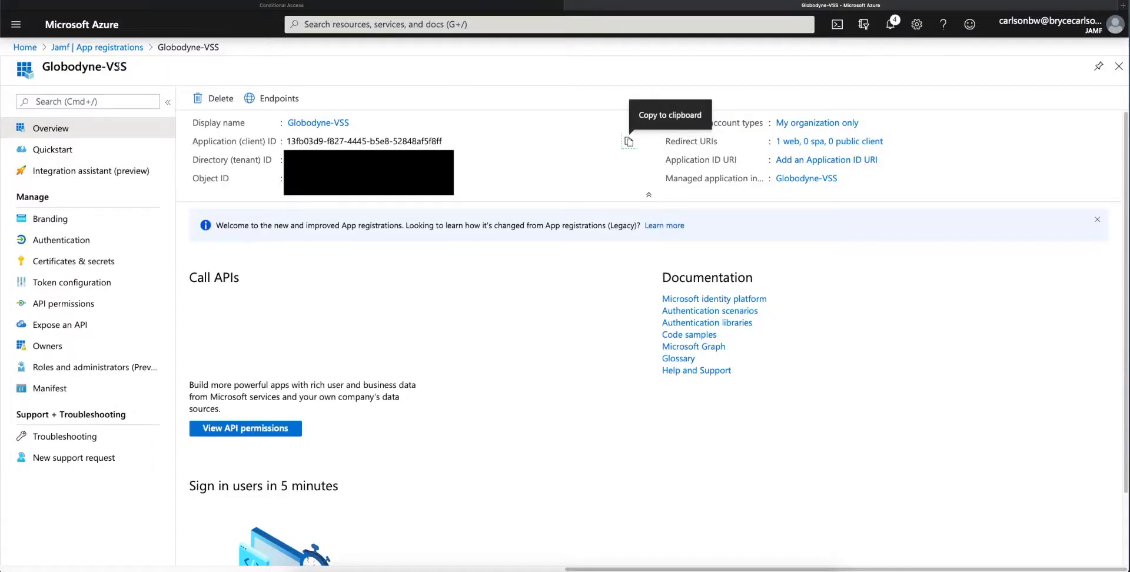
pyautogui.click(25, 49)
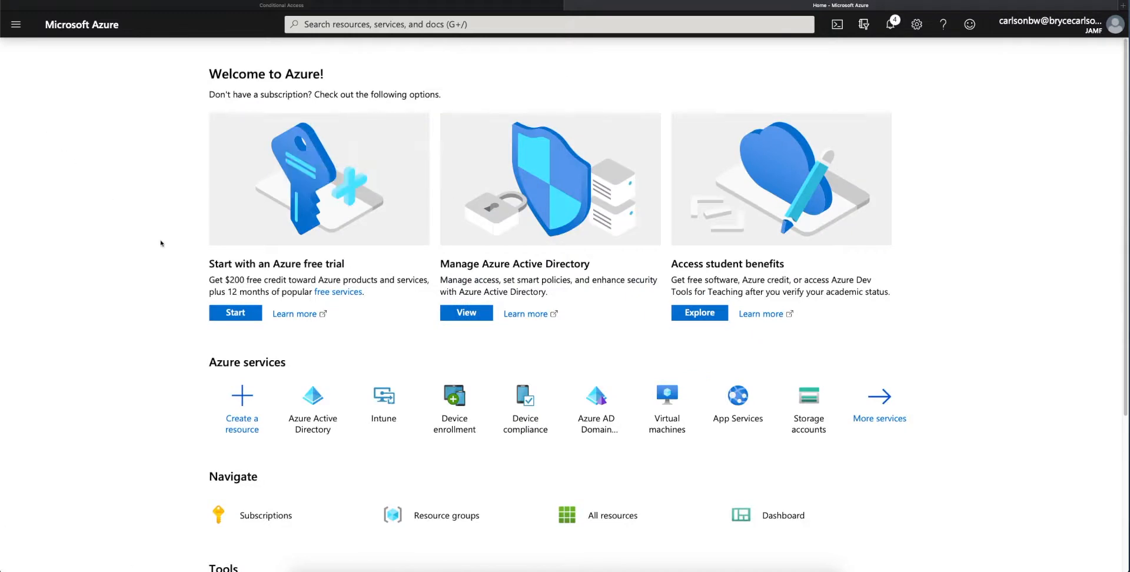
pyautogui.click(521, 401)
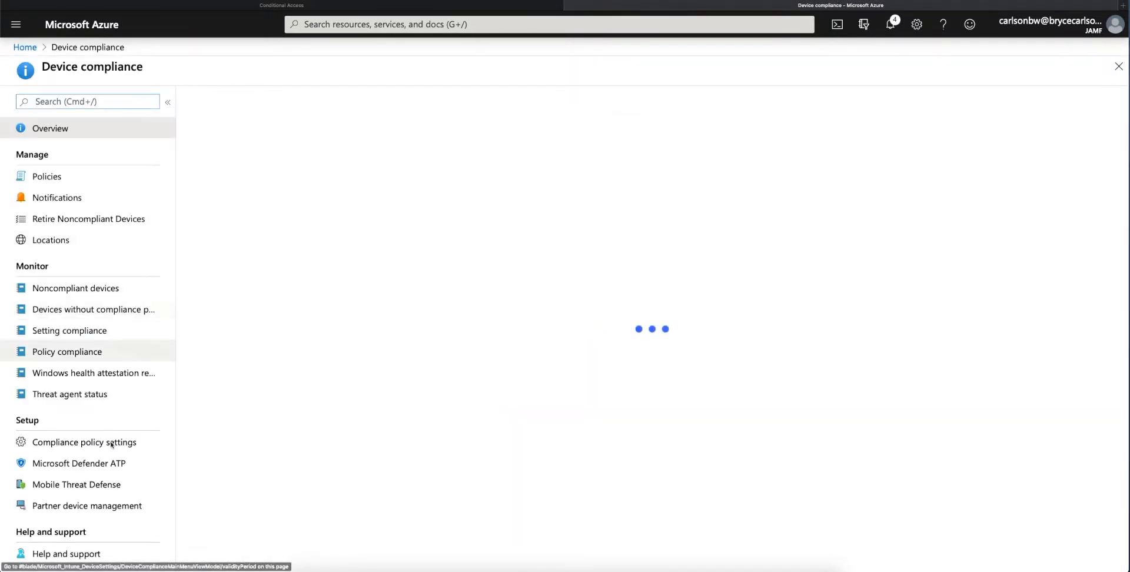
pyautogui.click(110, 513)
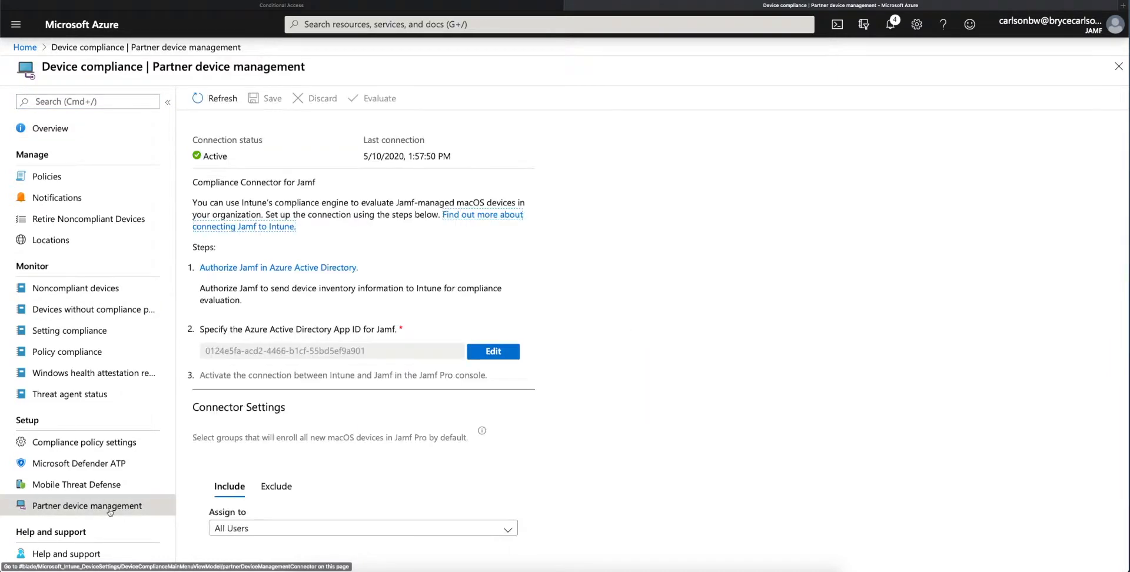
pyautogui.click(493, 351)
pyautogui.tripleClick(431, 347)
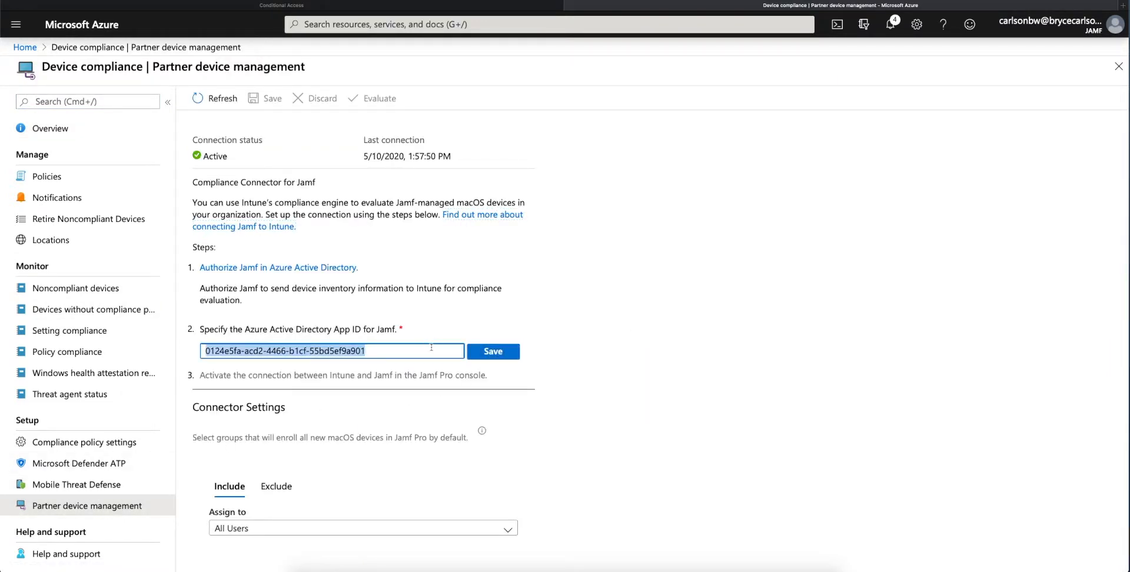
pyautogui.press('super+v')
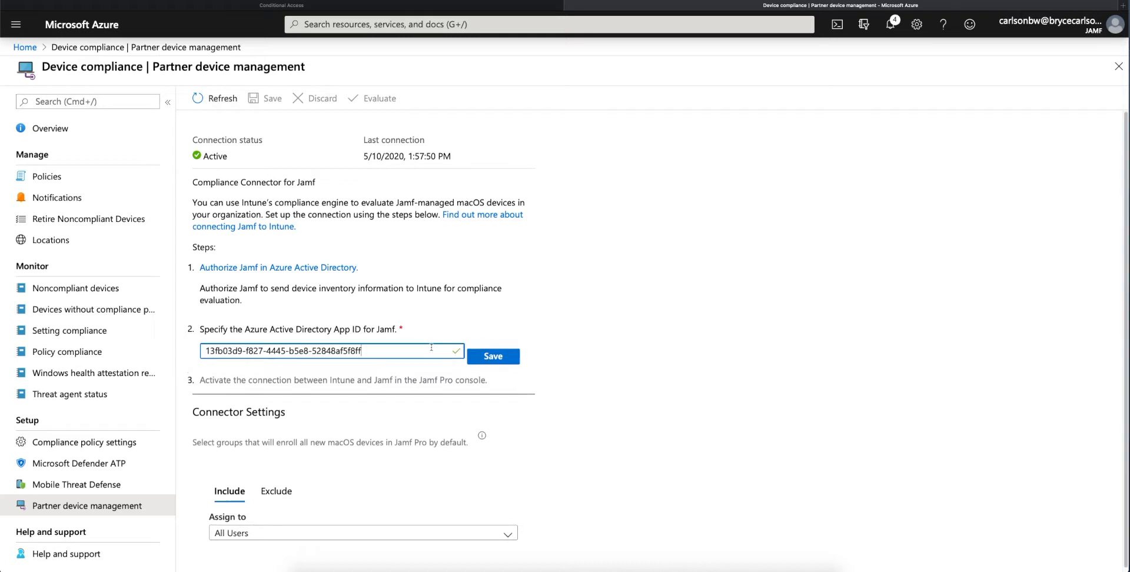
pyautogui.click(493, 356)
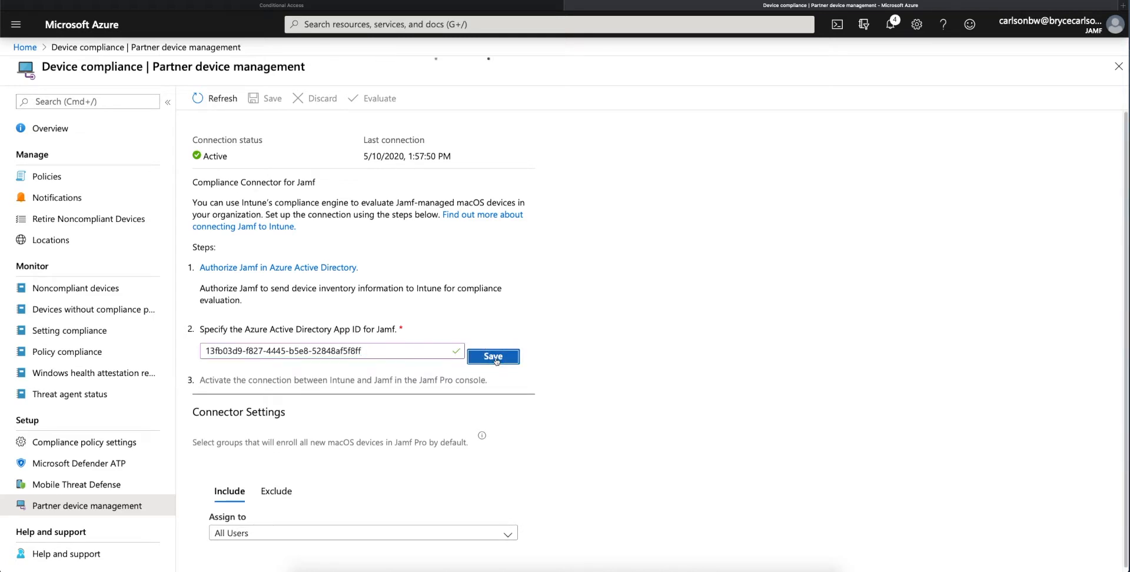
# Step: Open Certificates & secrets for the Globodyne-VSS app registration in Azure Active Directory
pyautogui.click(25, 47)
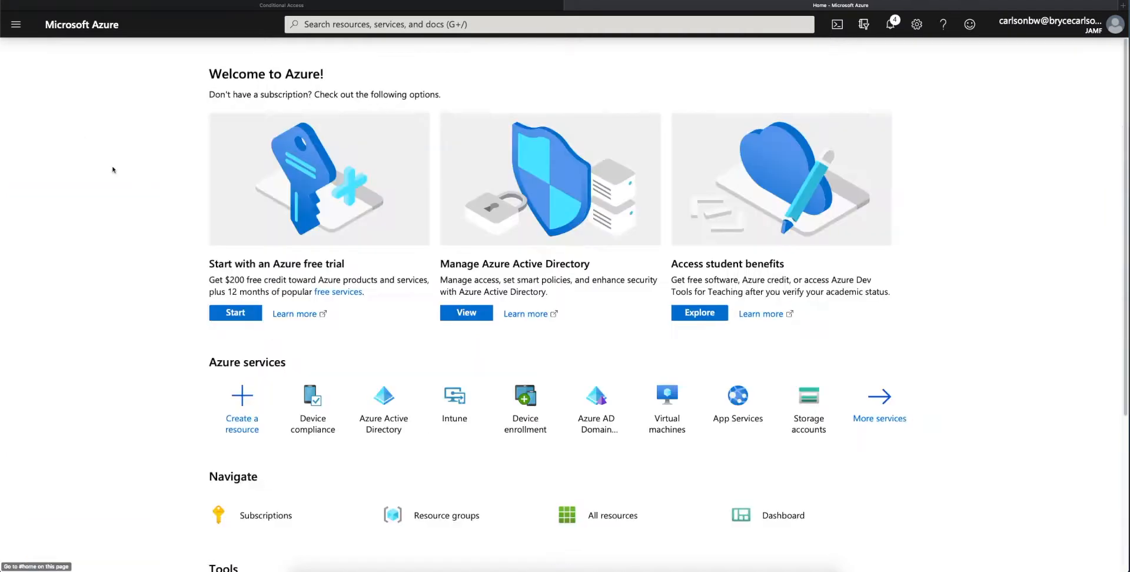
pyautogui.click(395, 413)
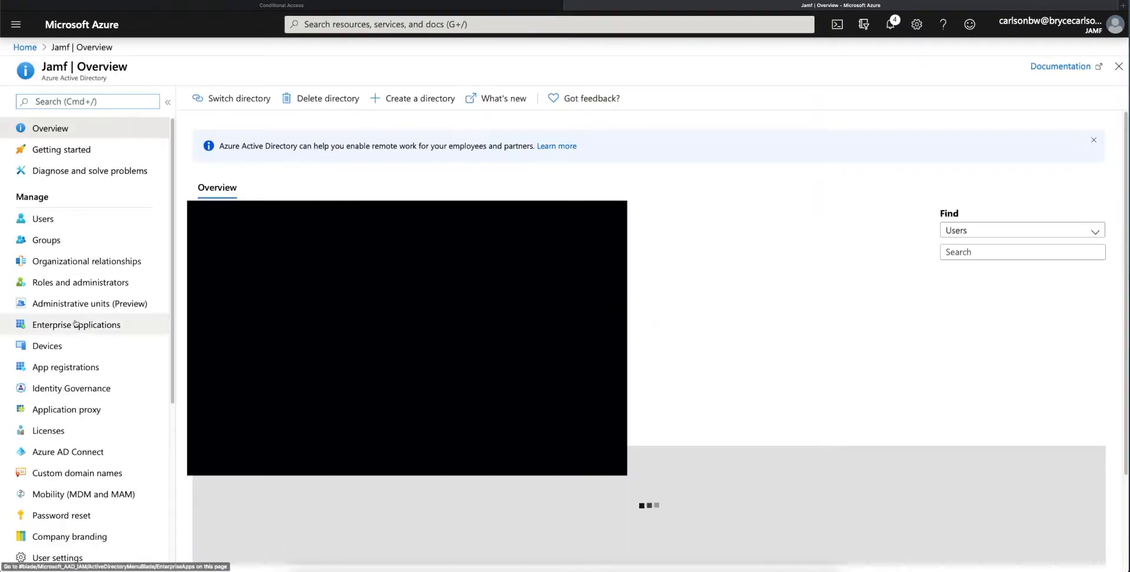
pyautogui.click(70, 372)
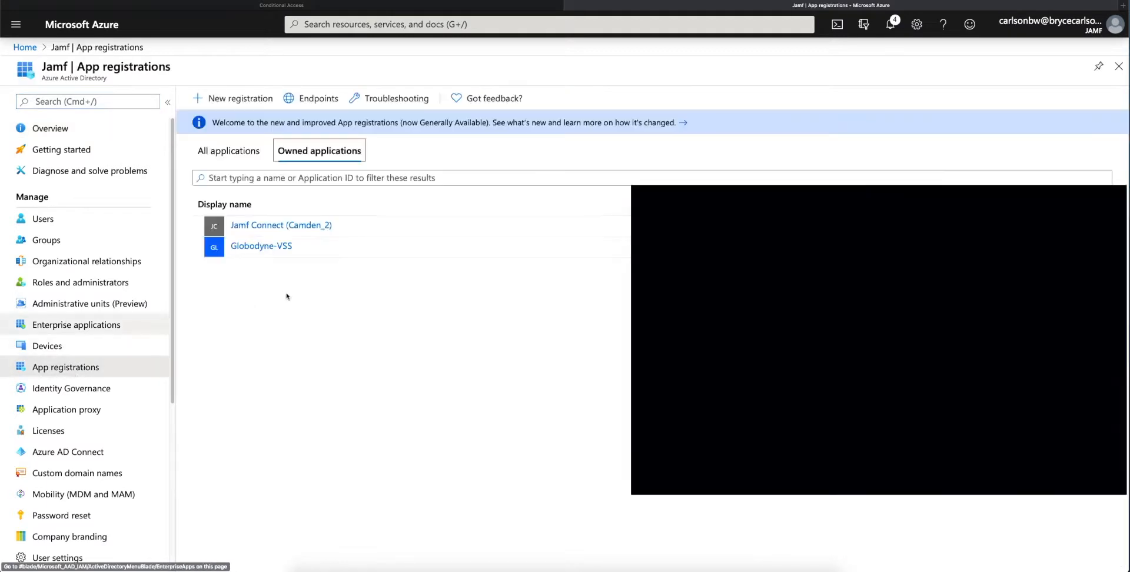
pyautogui.click(280, 248)
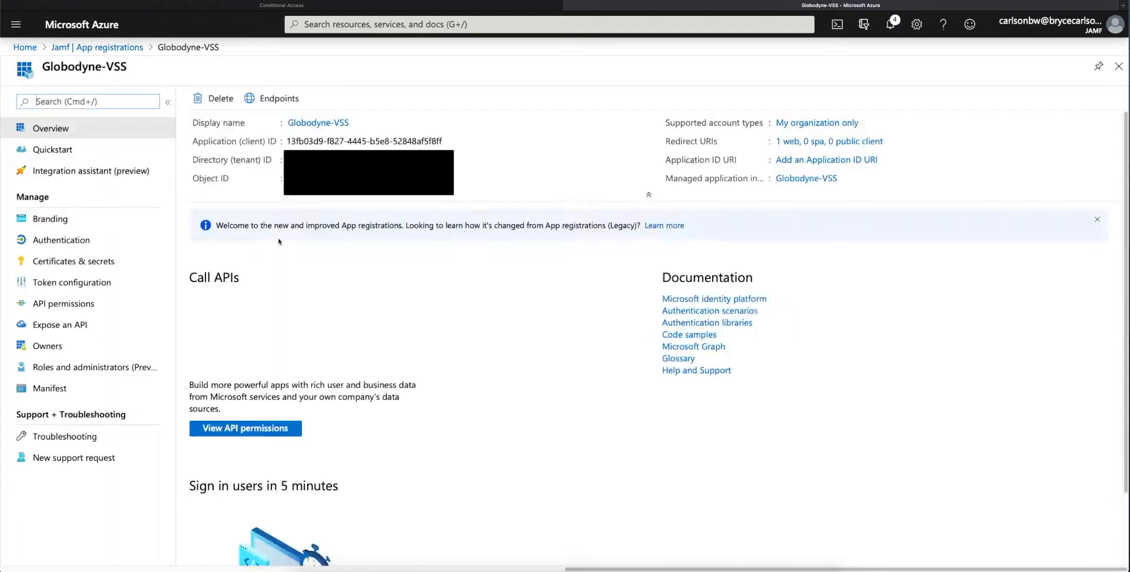
pyautogui.click(54, 266)
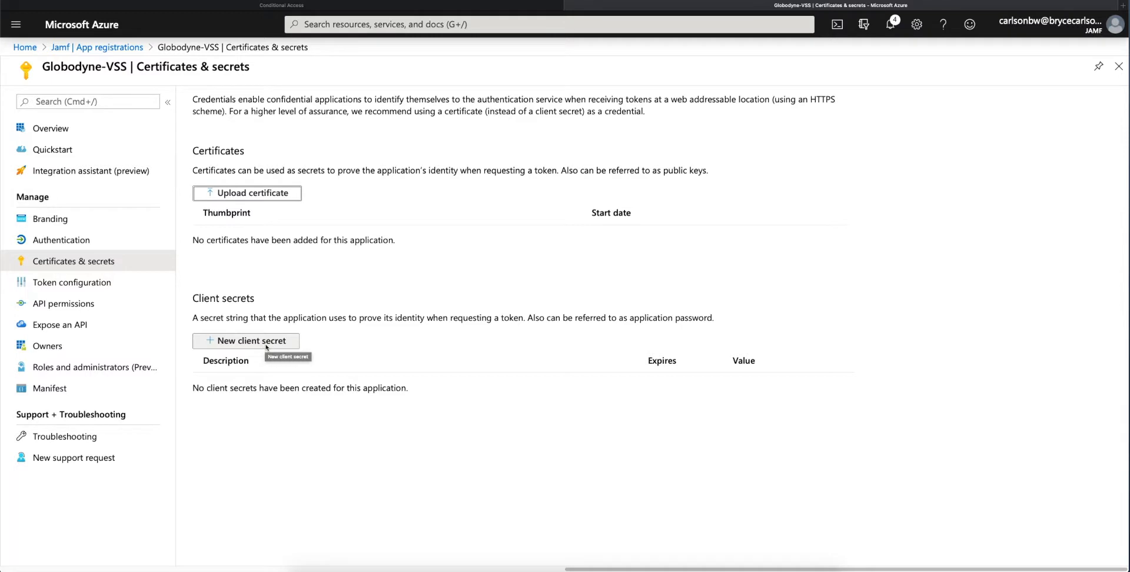
# Step: Add a client secret with the description Globodyne-VSS that never expires
pyautogui.click(266, 346)
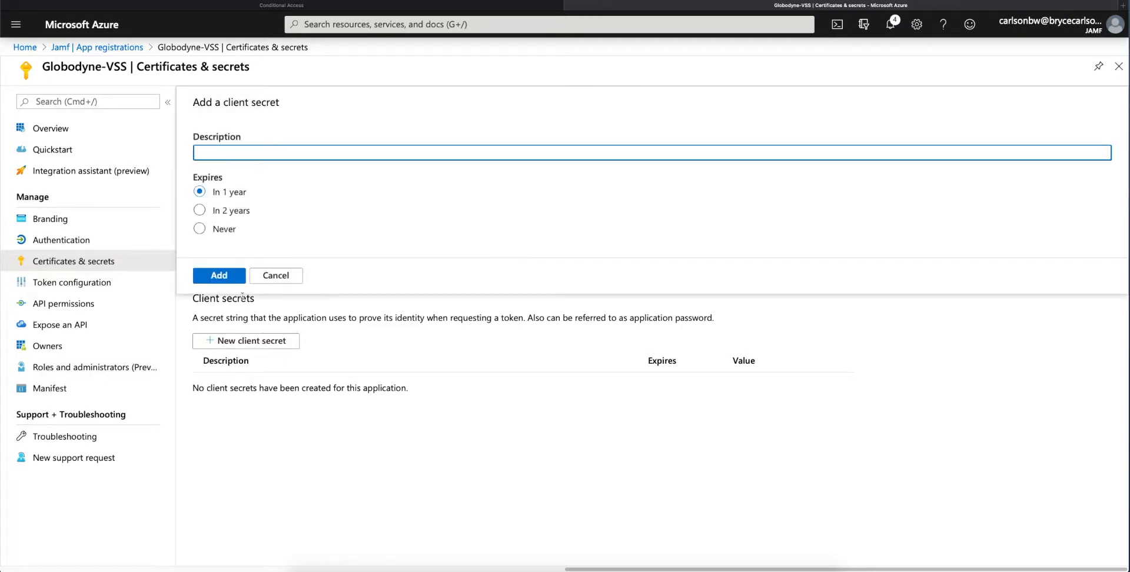
pyautogui.write('Globodyne-VV')
pyautogui.press('BackSpace')
pyautogui.write('SS')
pyautogui.click(221, 231)
pyautogui.click(228, 279)
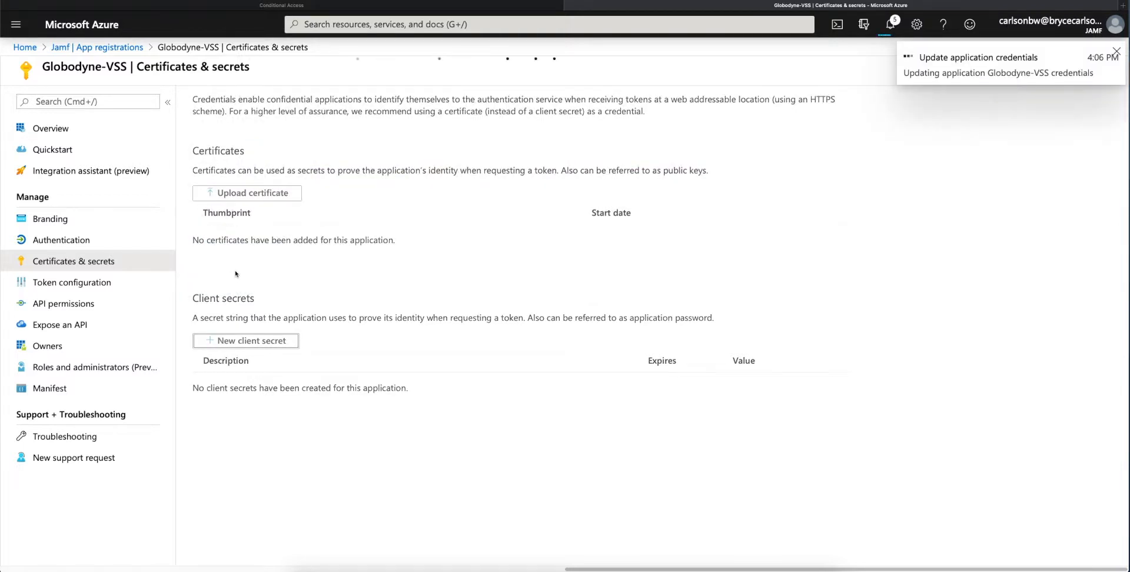
# Step: Copy the new client secret value from Azure into the Client Secret field of Jamf Pro's Conditional Access settings
pyautogui.doubleClick(754, 406)
pyautogui.tripleClick(753, 407)
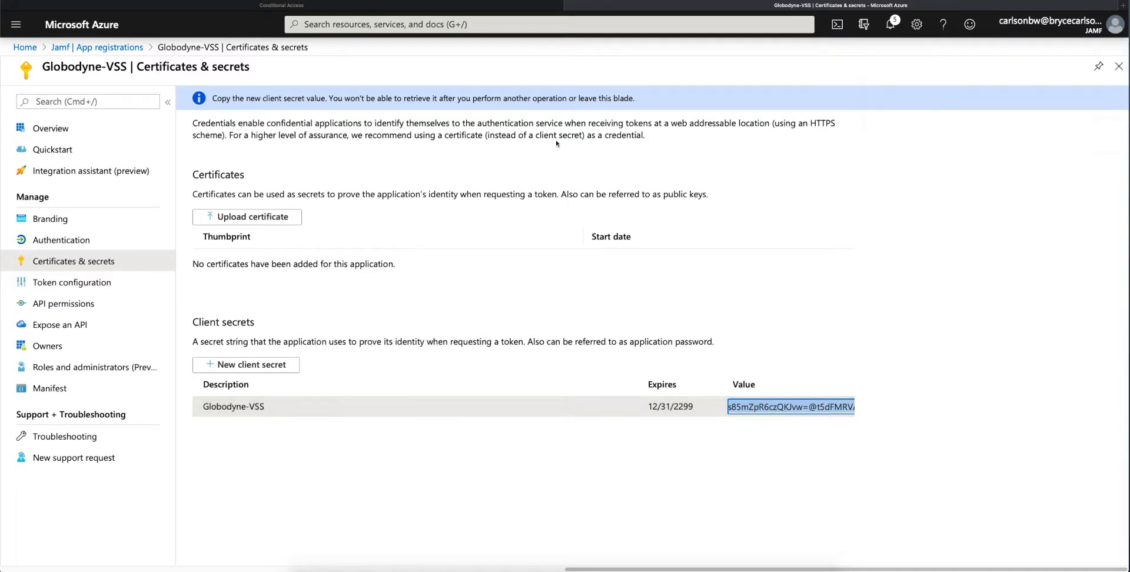
pyautogui.click(305, 9)
pyautogui.click(344, 442)
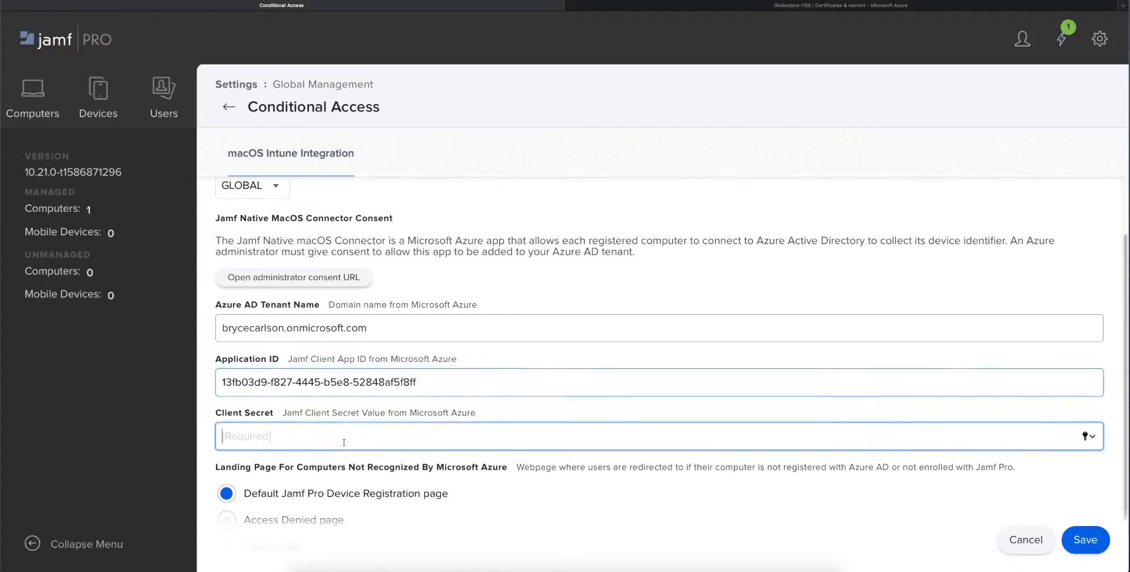
pyautogui.press('super+v')
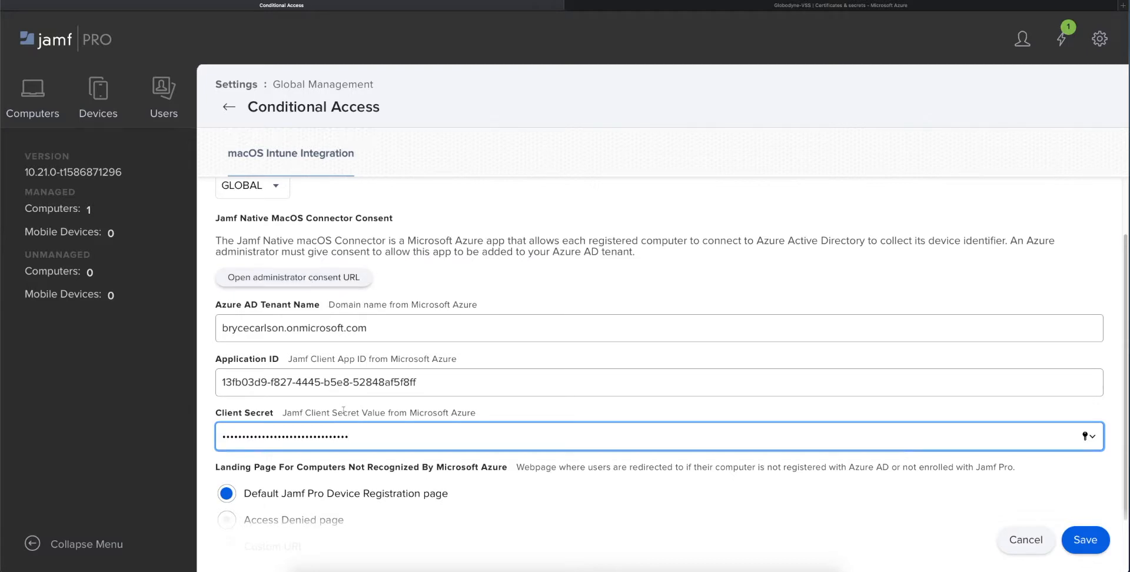
pyautogui.scroll(2, 377, 295)
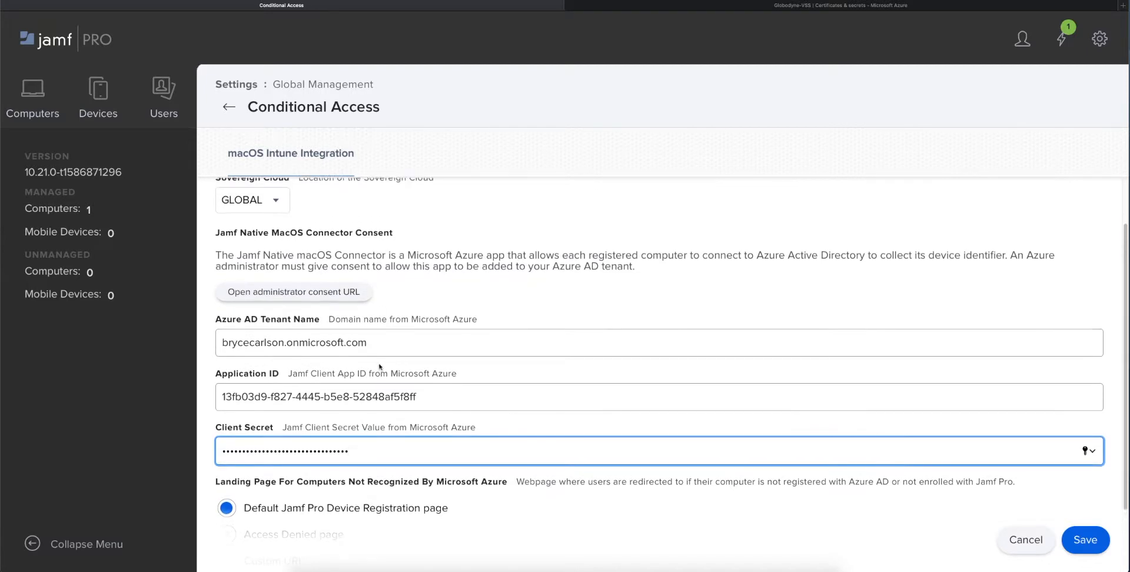
# Step: Switch to Azure and remove the Microsoft Graph User.Read permission from the Globodyne-VSS app's API permissions
pyautogui.click(644, 9)
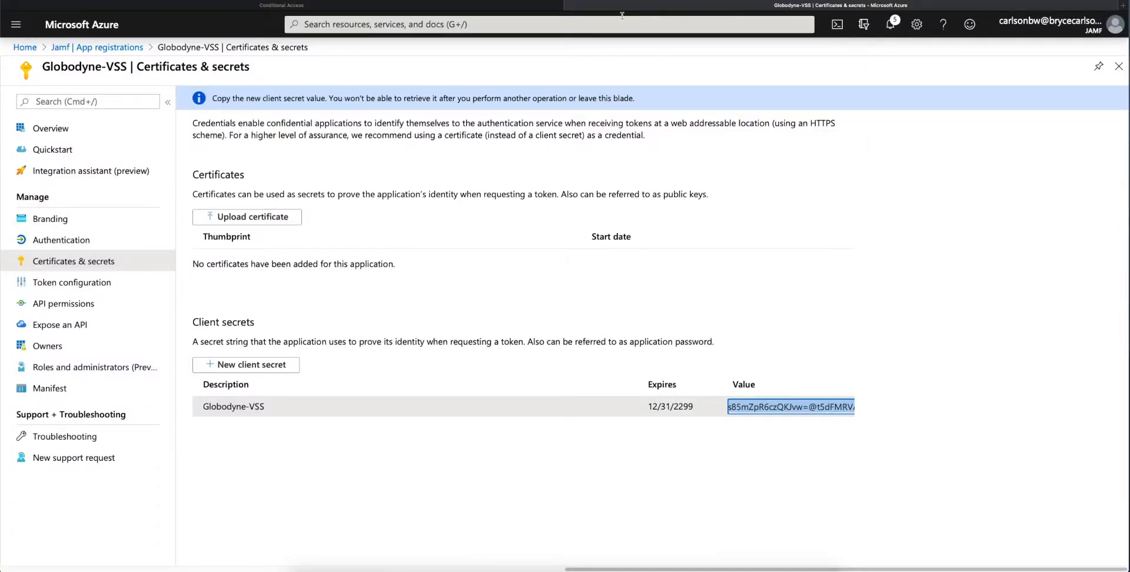
pyautogui.click(84, 307)
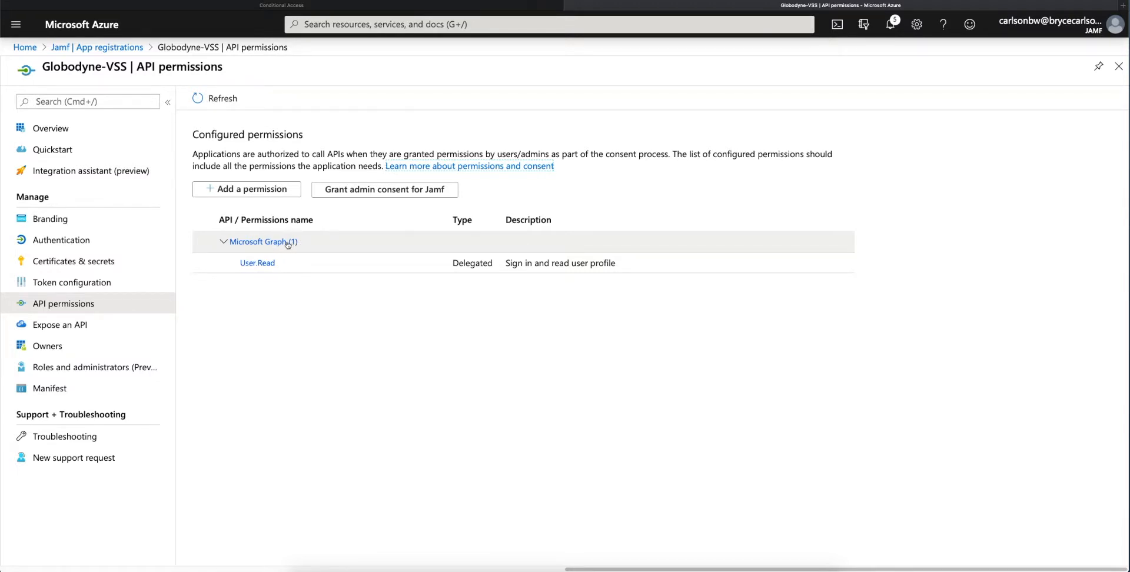
pyautogui.click(258, 263)
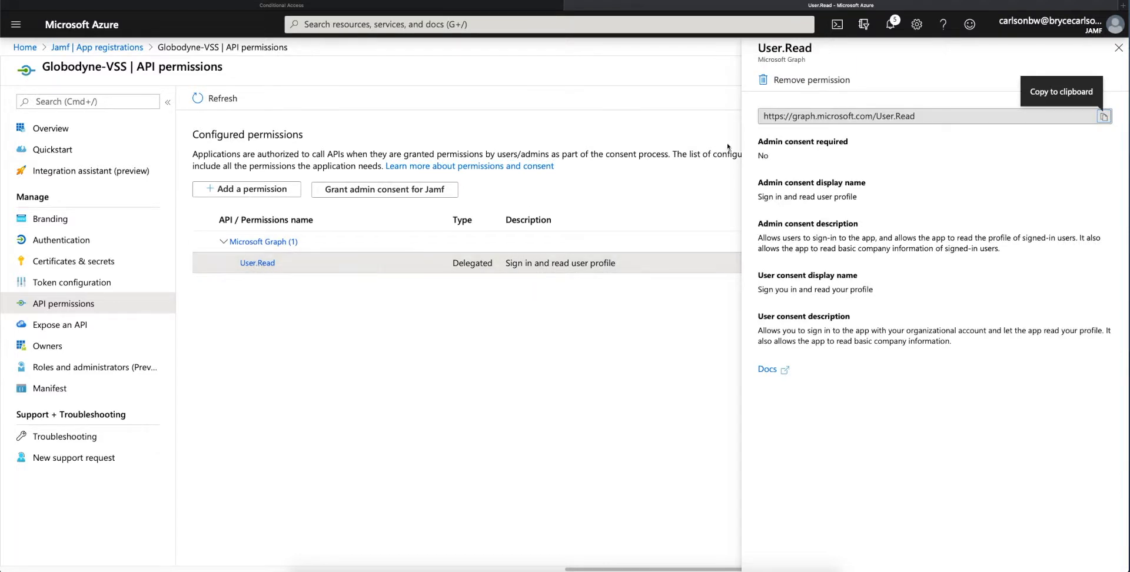
pyautogui.click(800, 91)
pyautogui.click(793, 182)
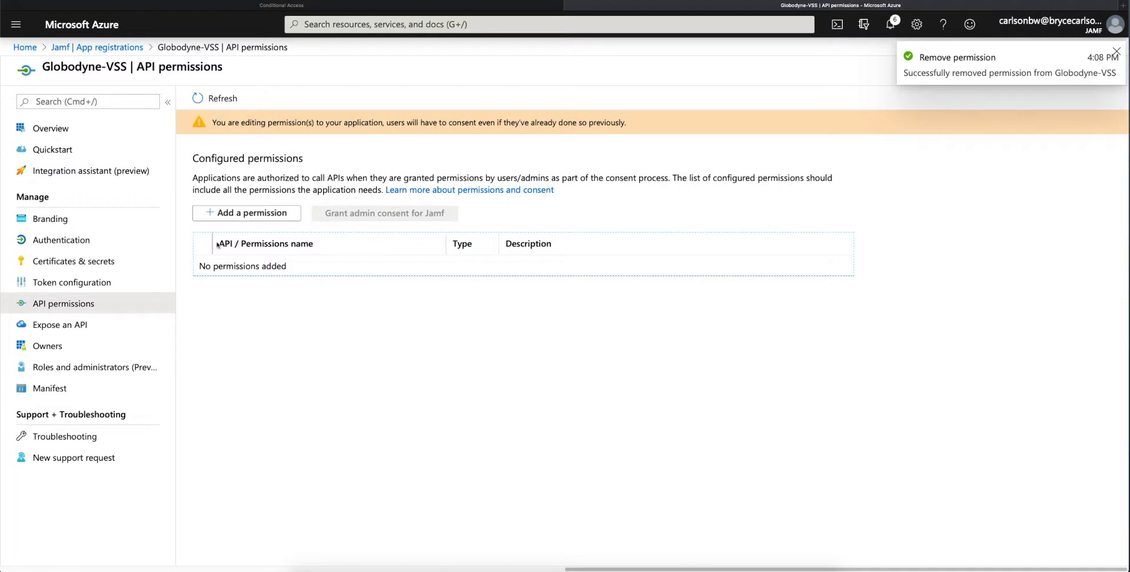
# Step: Add the Intune application permission update_device_attributes to the Globodyne-VSS app registration
pyautogui.click(252, 219)
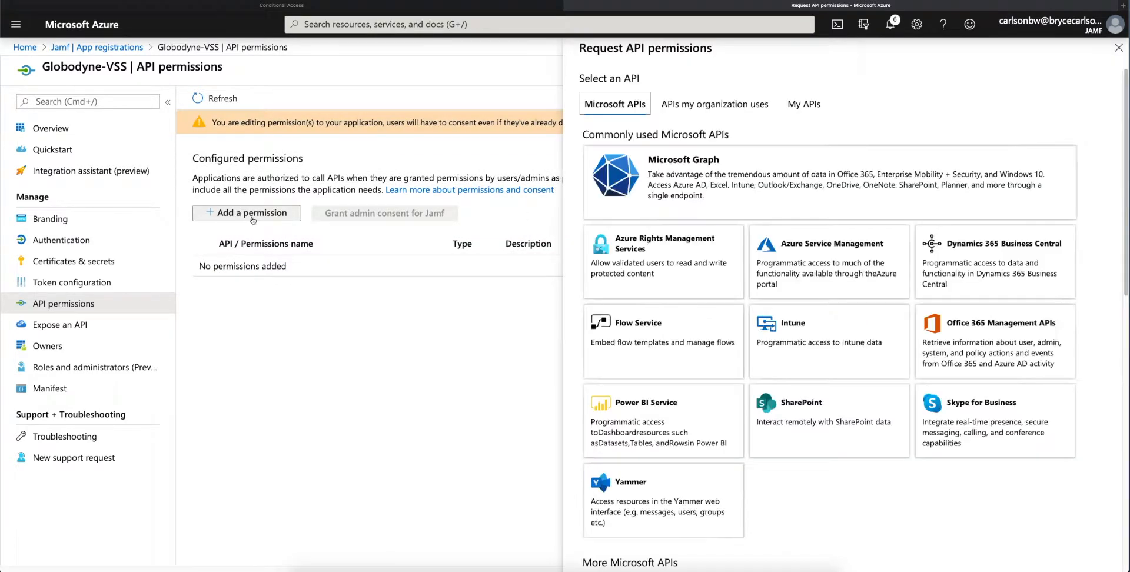
pyautogui.click(842, 362)
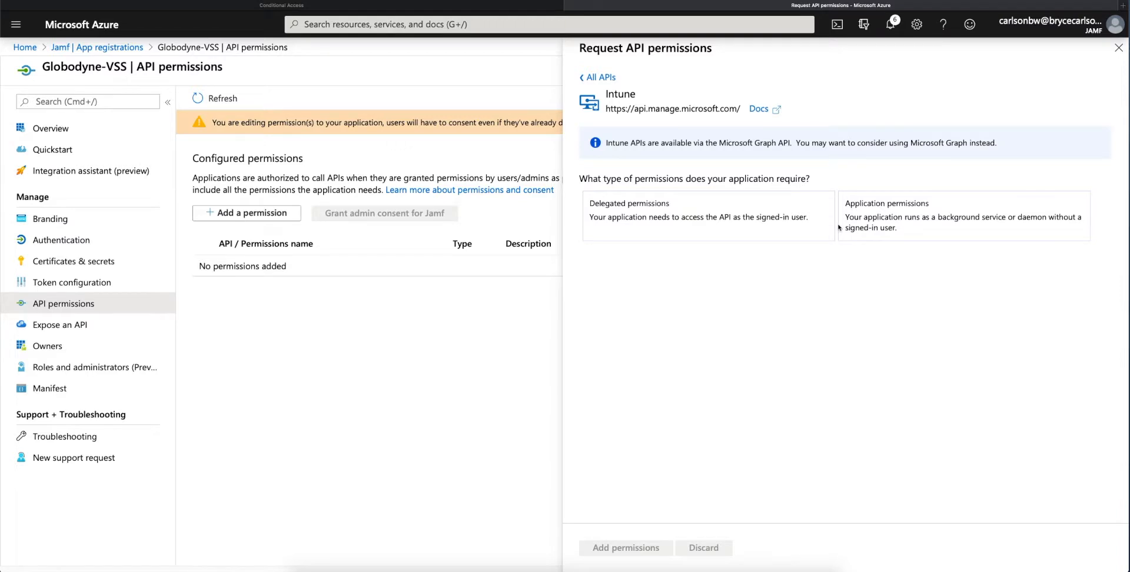
pyautogui.click(876, 228)
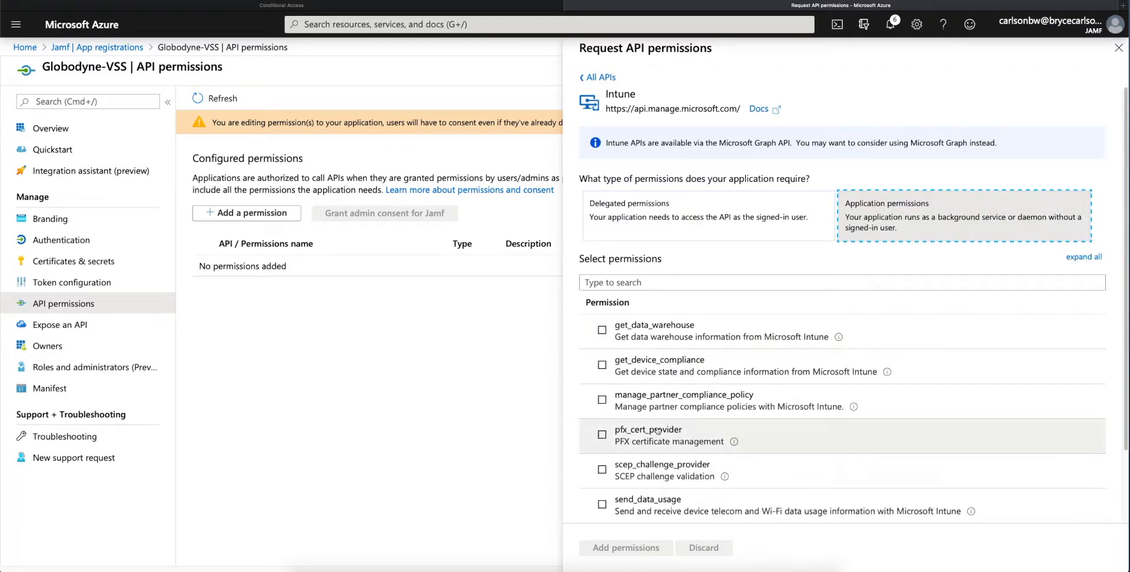
pyautogui.scroll(-3, 657, 439)
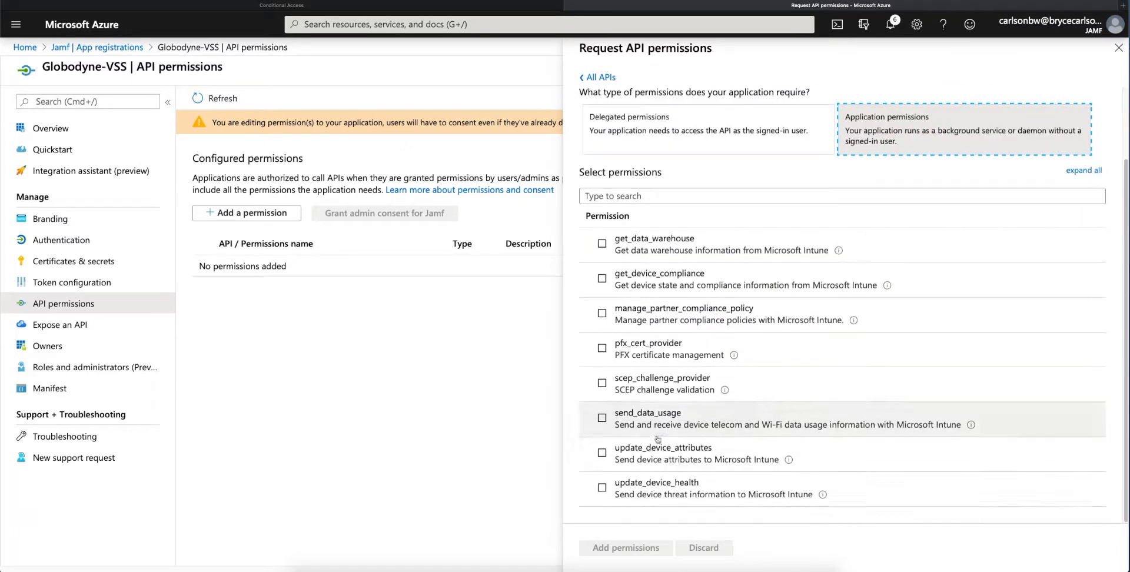
pyautogui.click(602, 454)
pyautogui.click(630, 549)
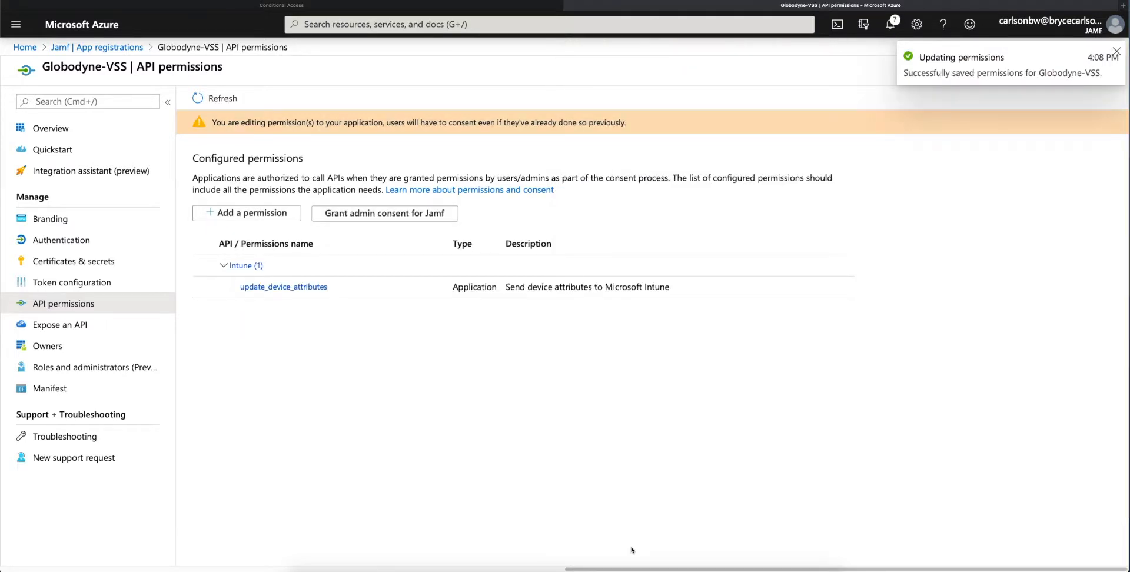
# Step: Grant admin consent for Jamf on the configured API permissions, refresh the list and dismiss the notification
pyautogui.click(363, 221)
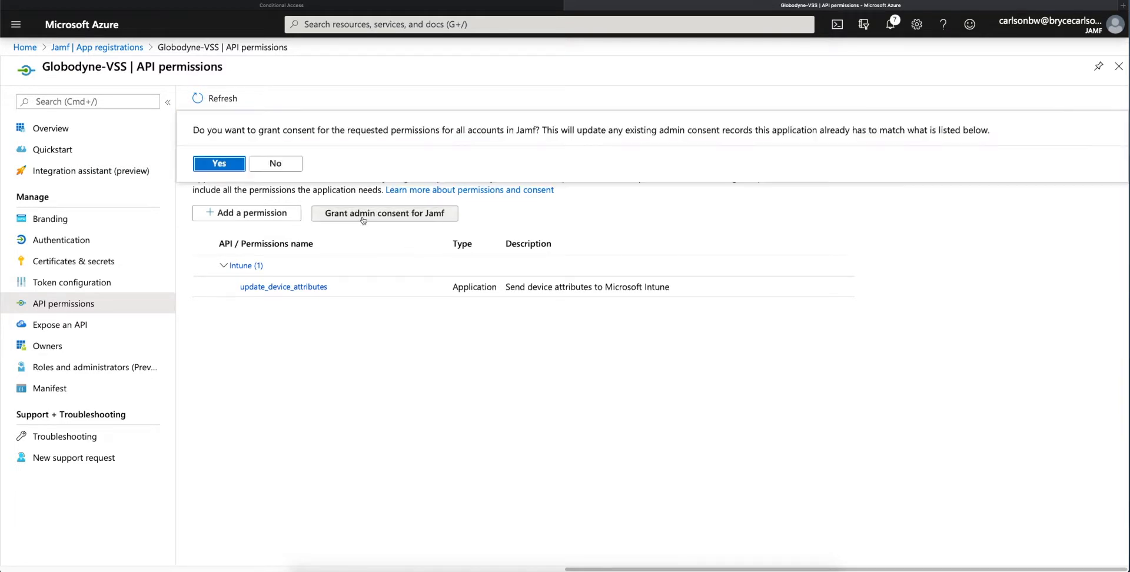
pyautogui.click(234, 166)
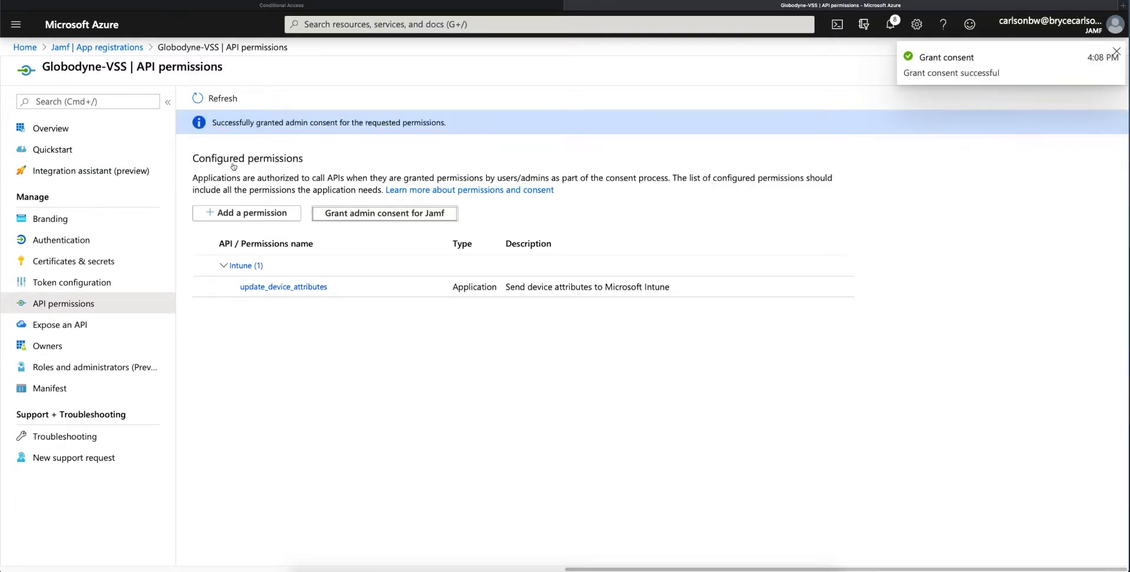
pyautogui.click(217, 98)
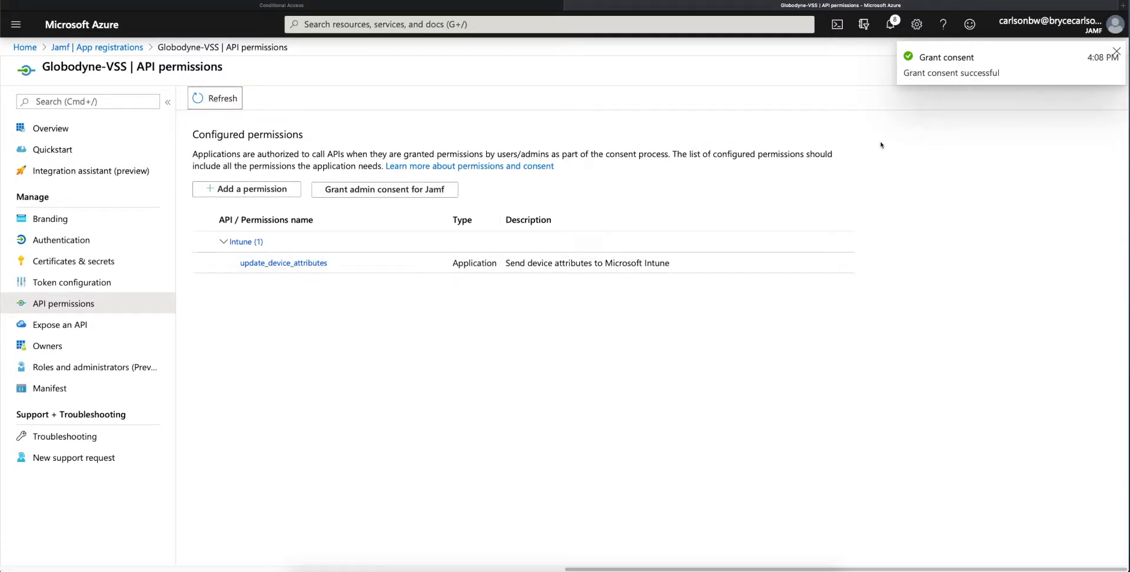
pyautogui.click(1116, 51)
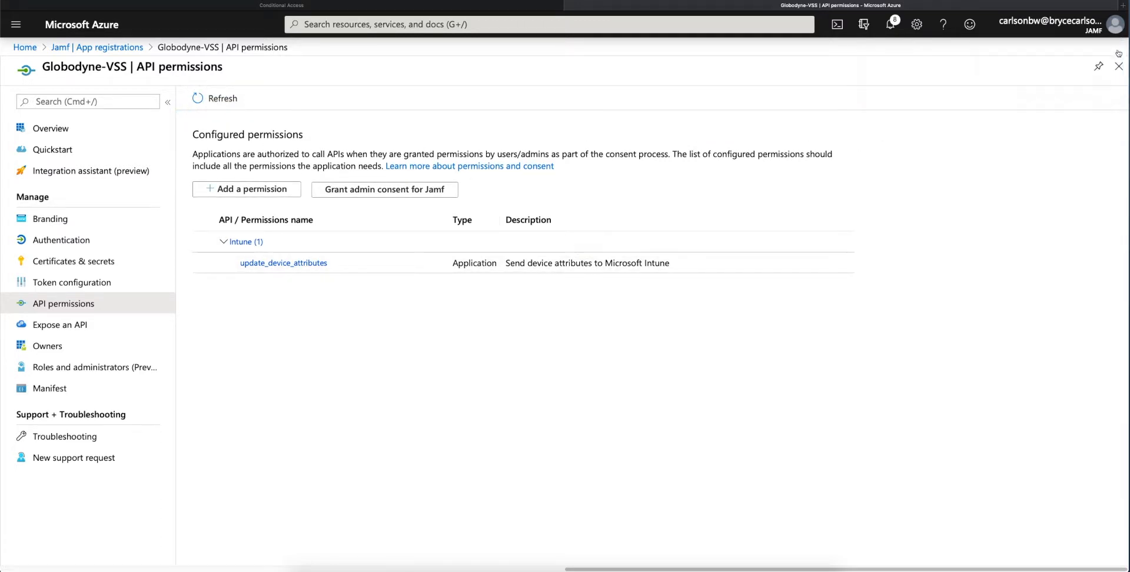
# Step: Switch to Jamf Pro and save the Conditional Access macOS Intune Integration settings
pyautogui.click(310, 8)
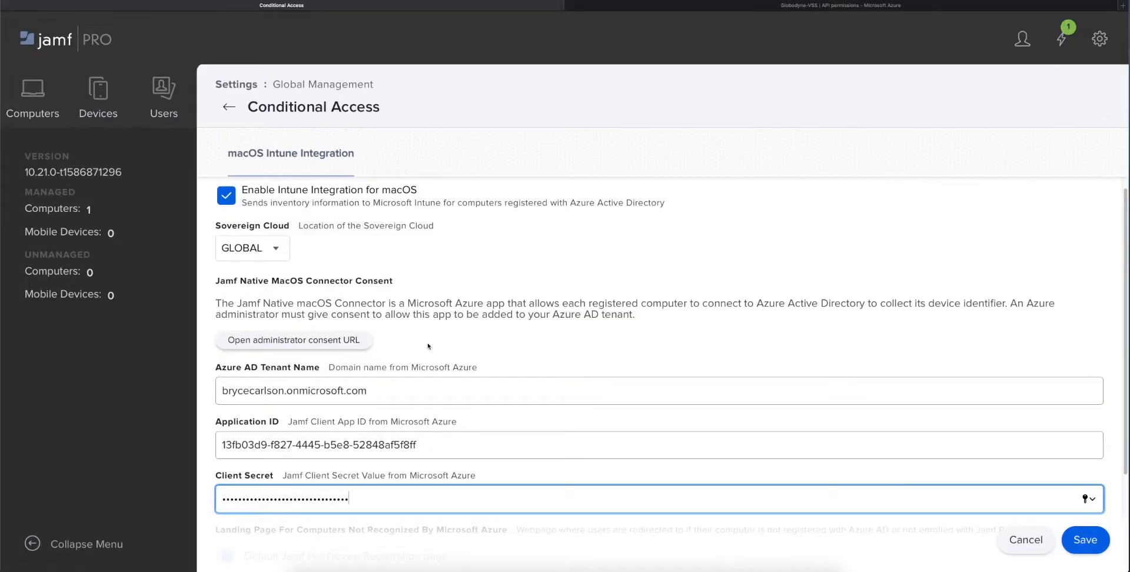
pyautogui.scroll(-3, 426, 344)
pyautogui.click(1094, 544)
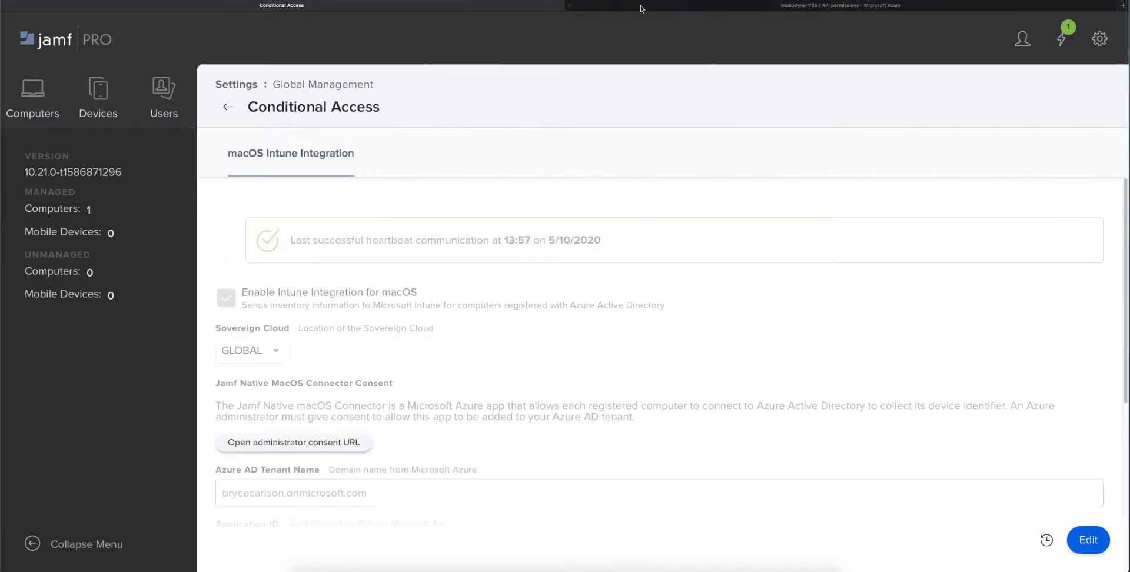
# Step: Check the Jamf connection status and last connection time in Azure's Device compliance partner device management
pyautogui.click(624, 9)
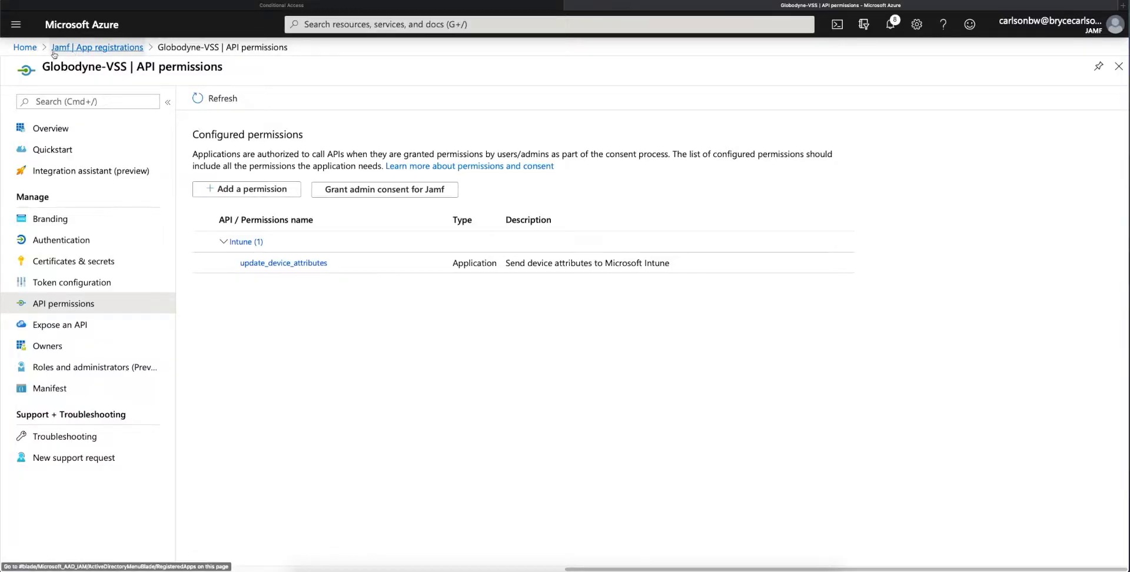
pyautogui.click(25, 47)
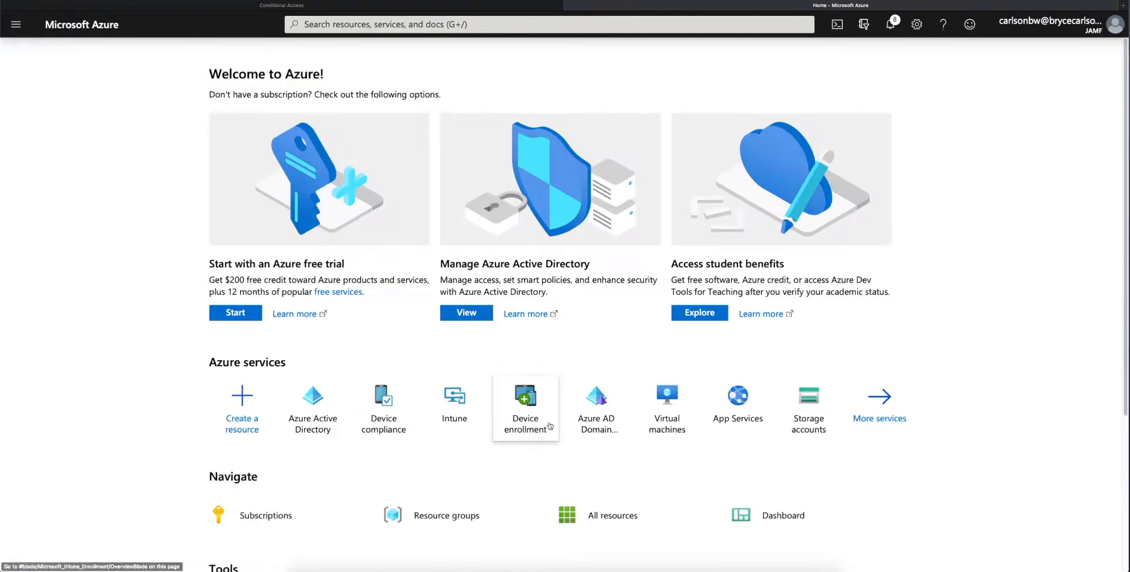
pyautogui.click(388, 422)
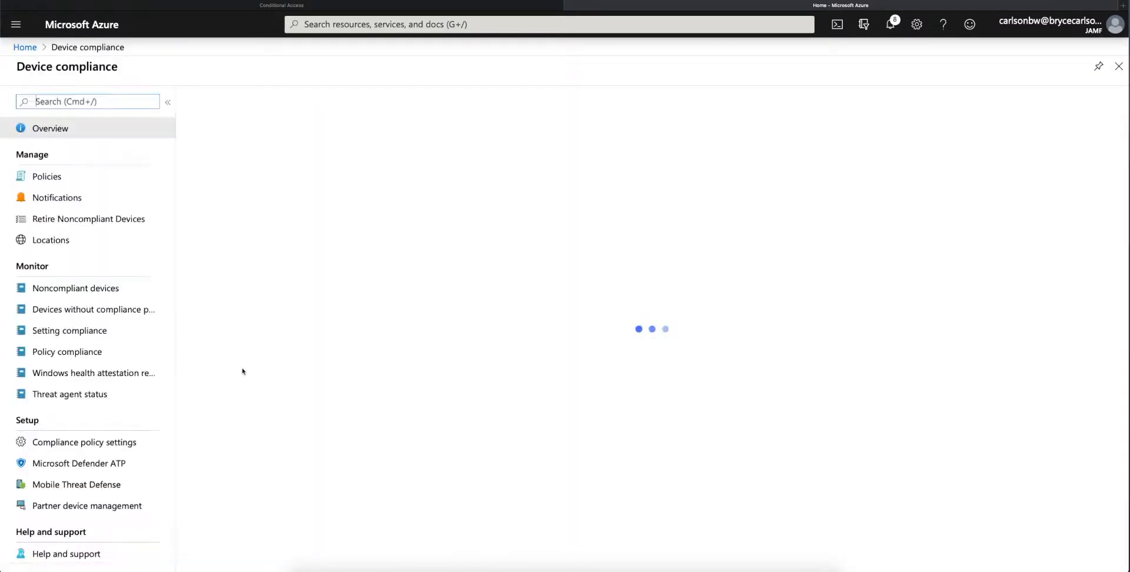
pyautogui.click(80, 510)
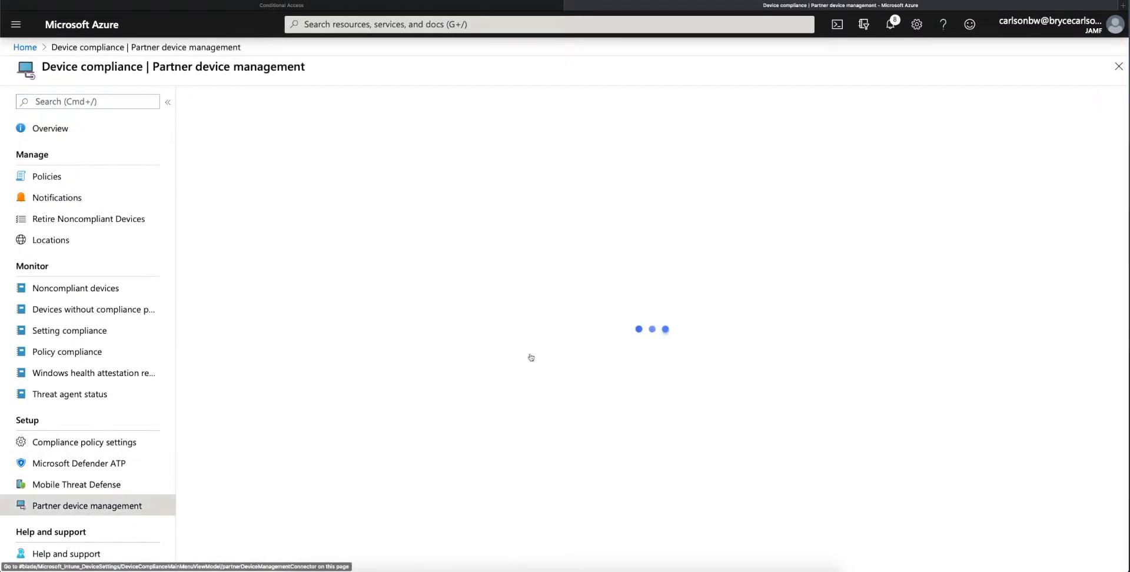
pyautogui.moveTo(461, 158); pyautogui.dragTo(336, 150)
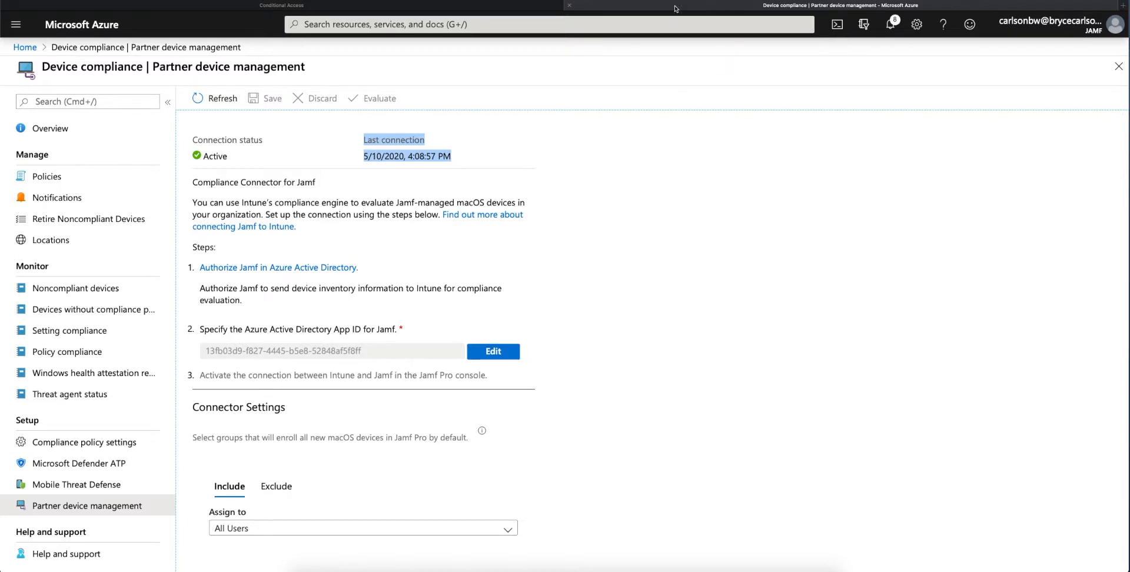
# Step: From Jamf Pro's Conditional Access settings, accept the Jamf Native macOS Connector permissions for the organization with the Azure administrator account and close the consent page
pyautogui.click(528, 6)
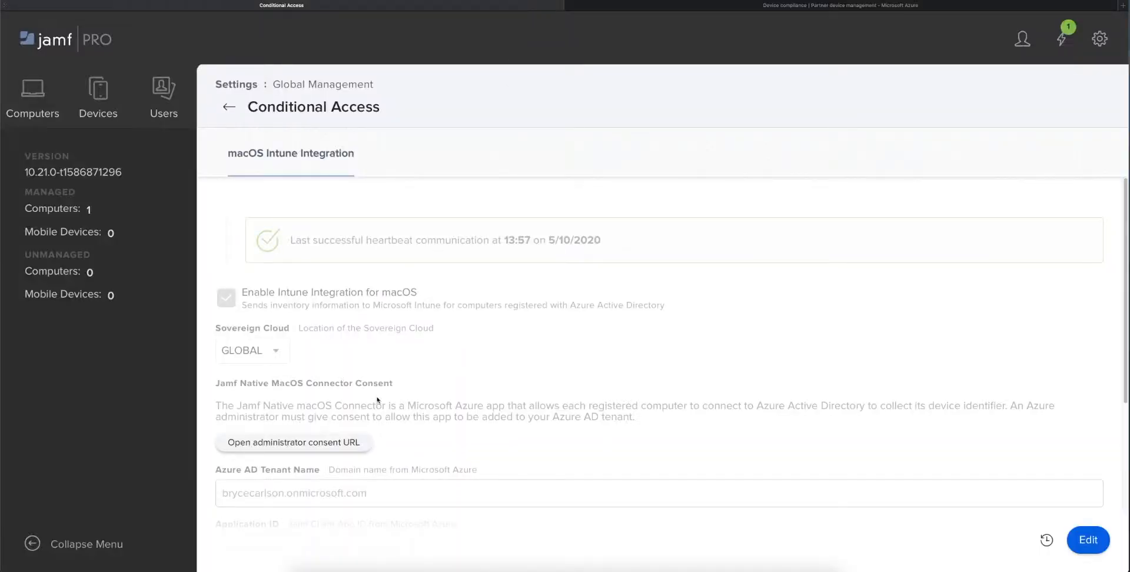
pyautogui.click(364, 444)
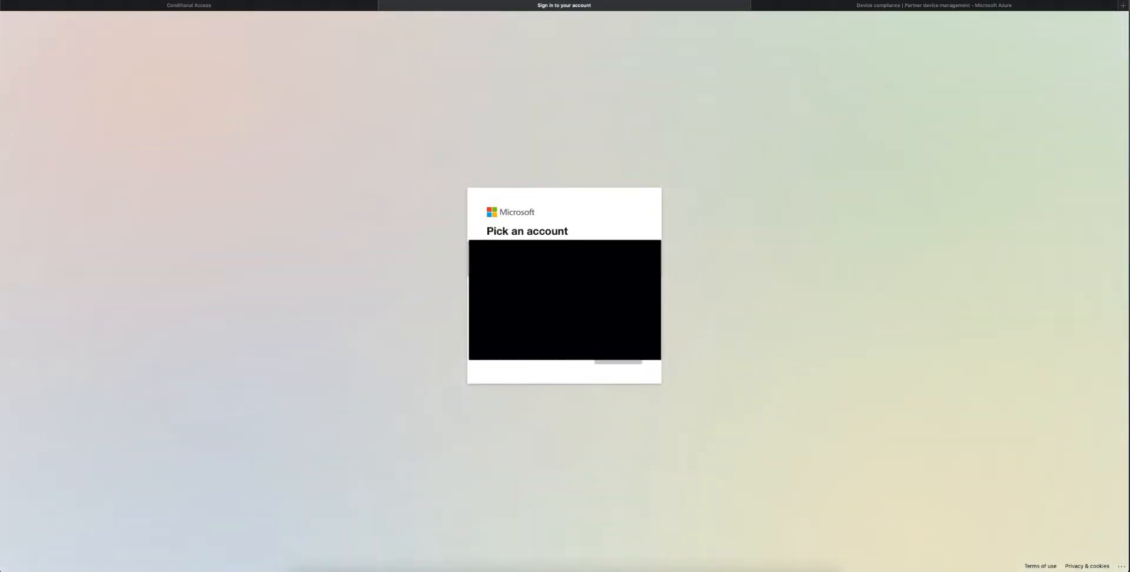
pyautogui.click(587, 268)
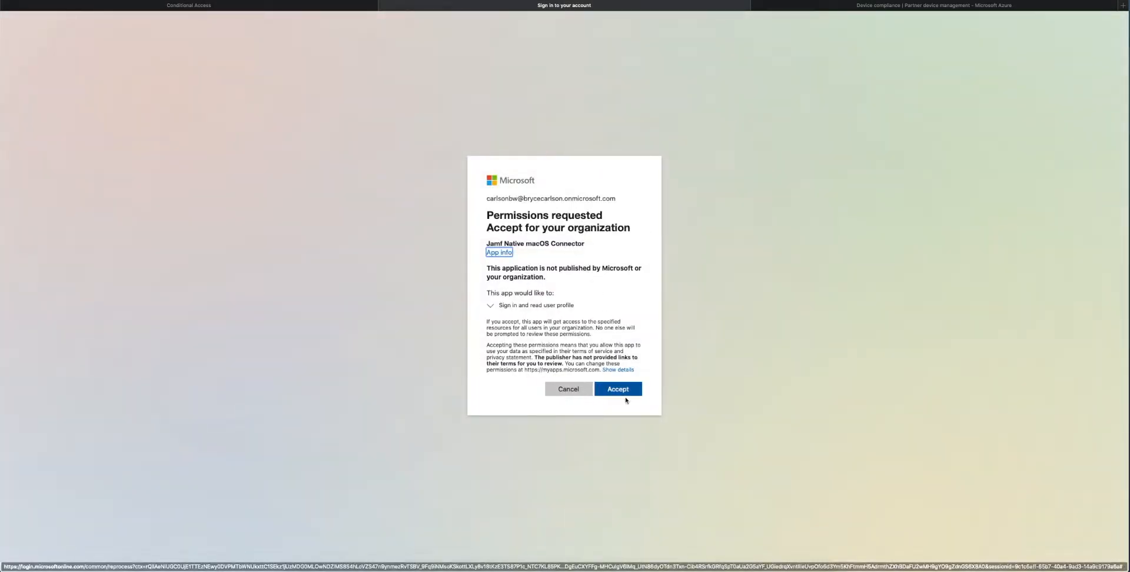
pyautogui.click(636, 392)
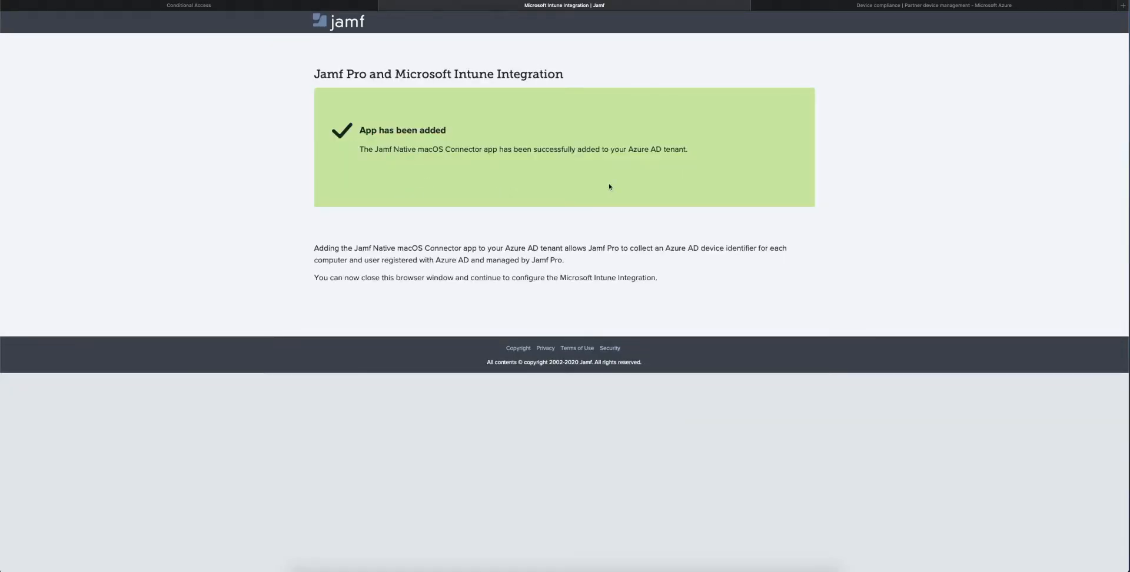
pyautogui.click(384, 5)
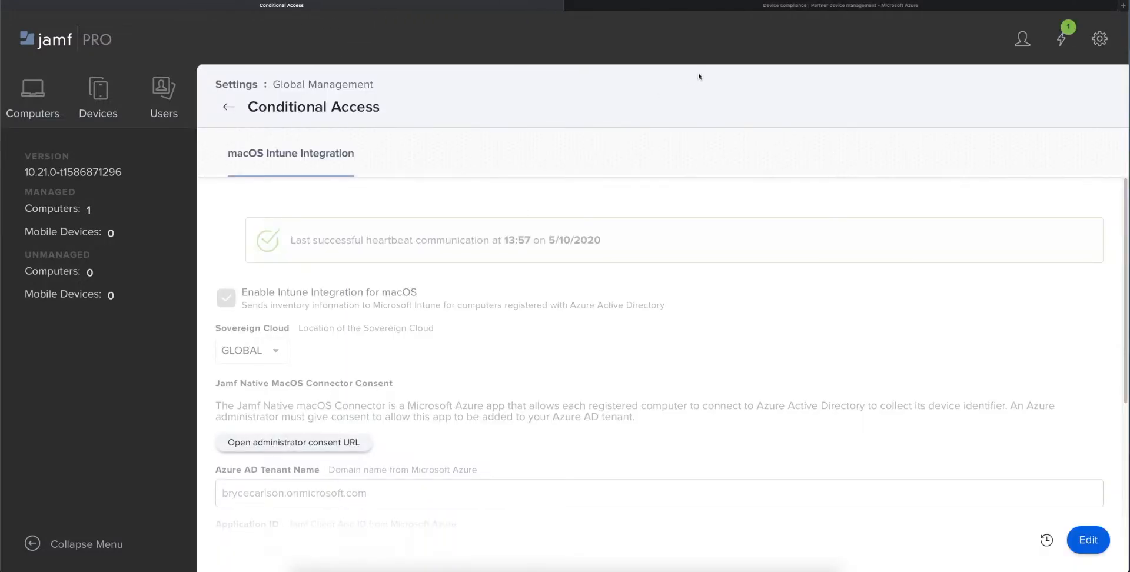
# Step: Check Azure Active Directory's enterprise applications for the Globodyne-VSS and Jamf Native macOS Connector entries
pyautogui.click(673, 5)
pyautogui.click(25, 48)
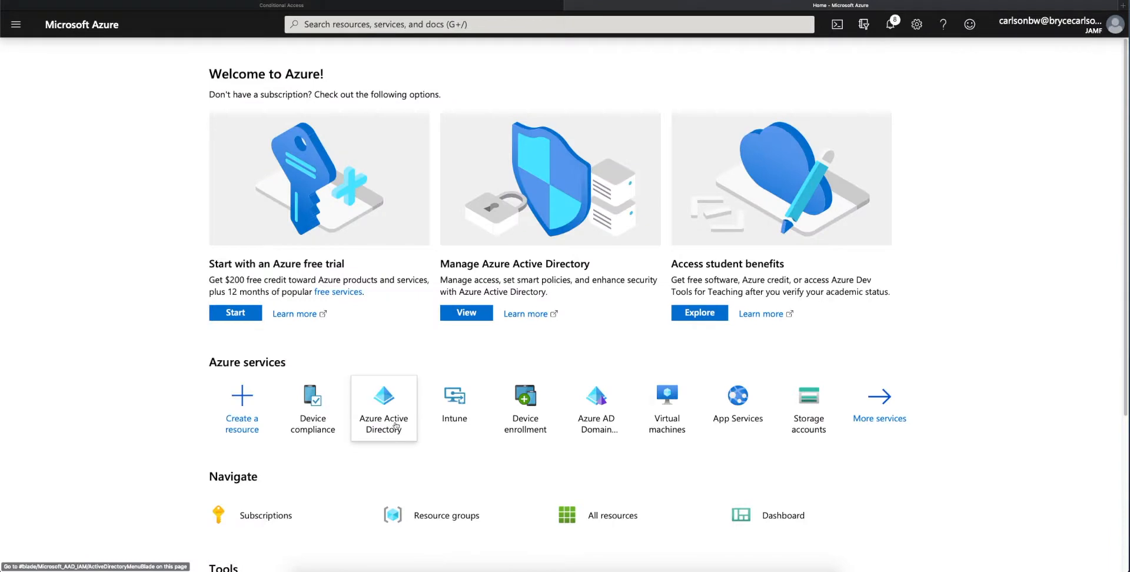
pyautogui.click(394, 425)
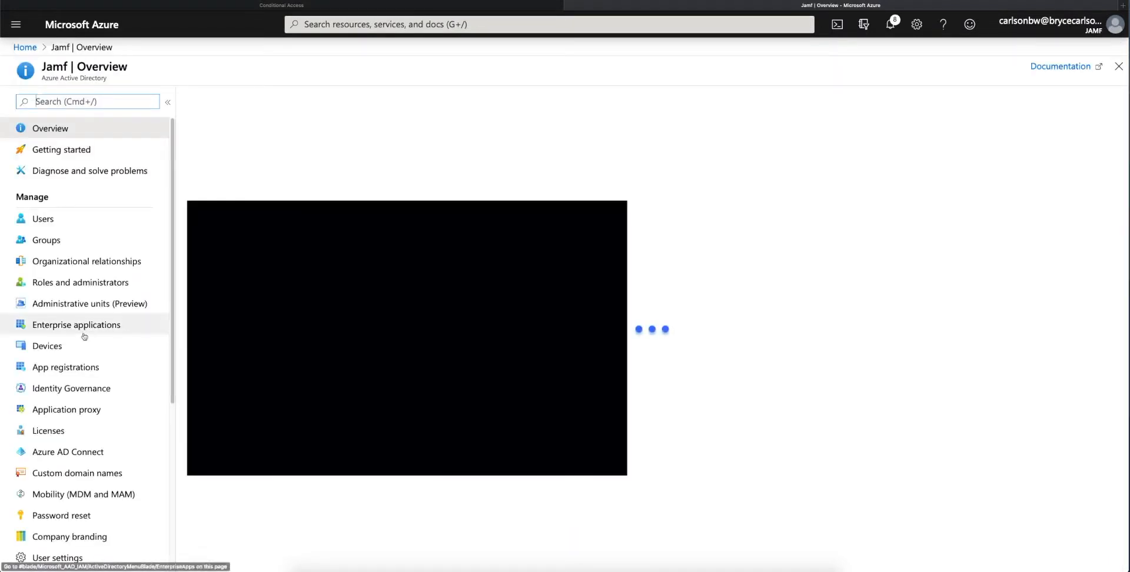
pyautogui.click(85, 327)
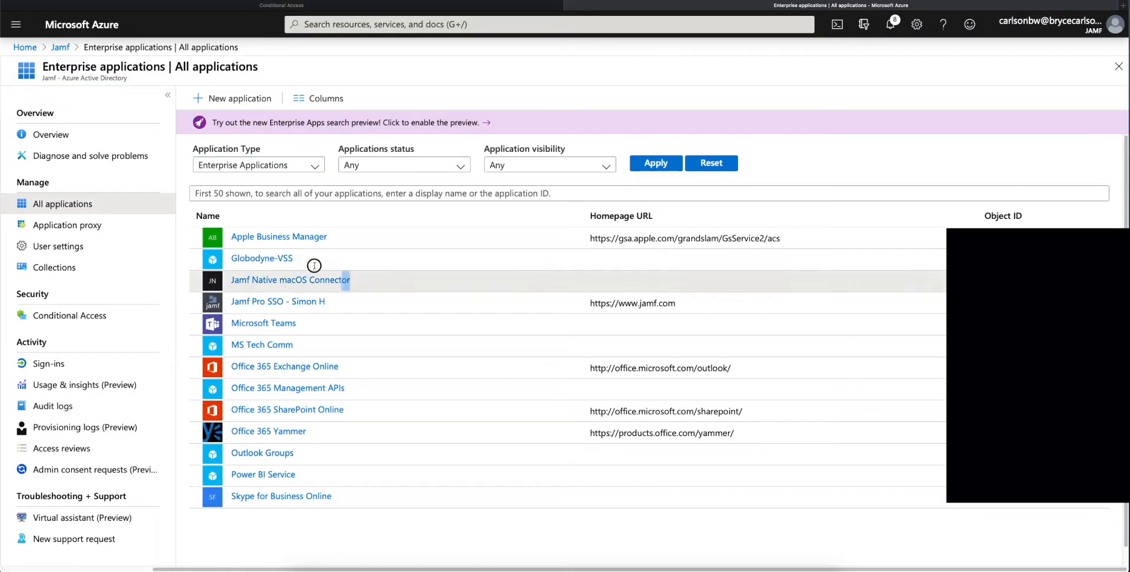
pyautogui.moveTo(315, 265); pyautogui.dragTo(197, 258)
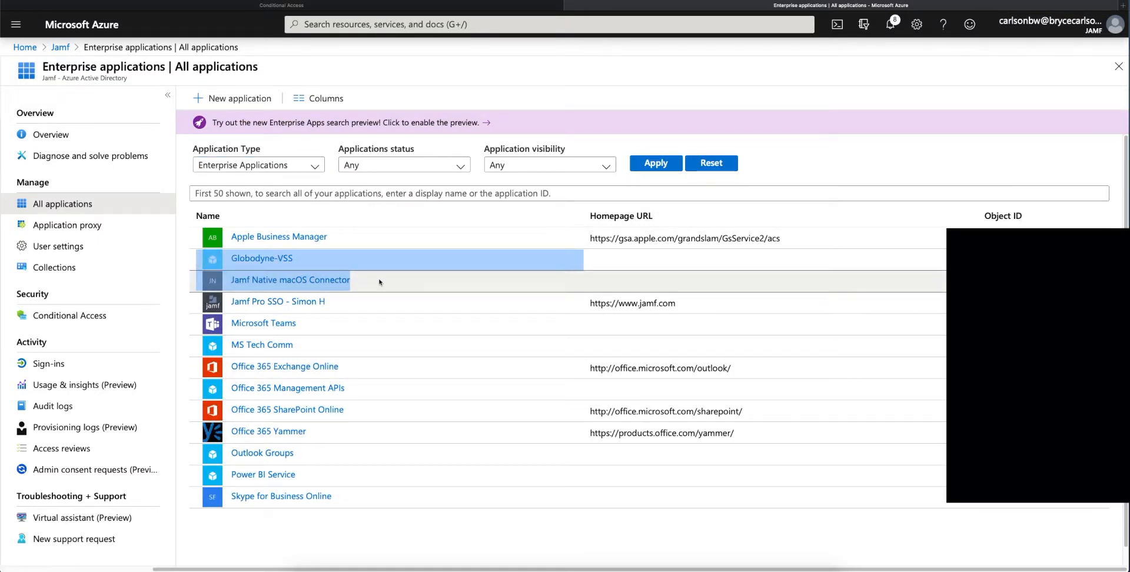